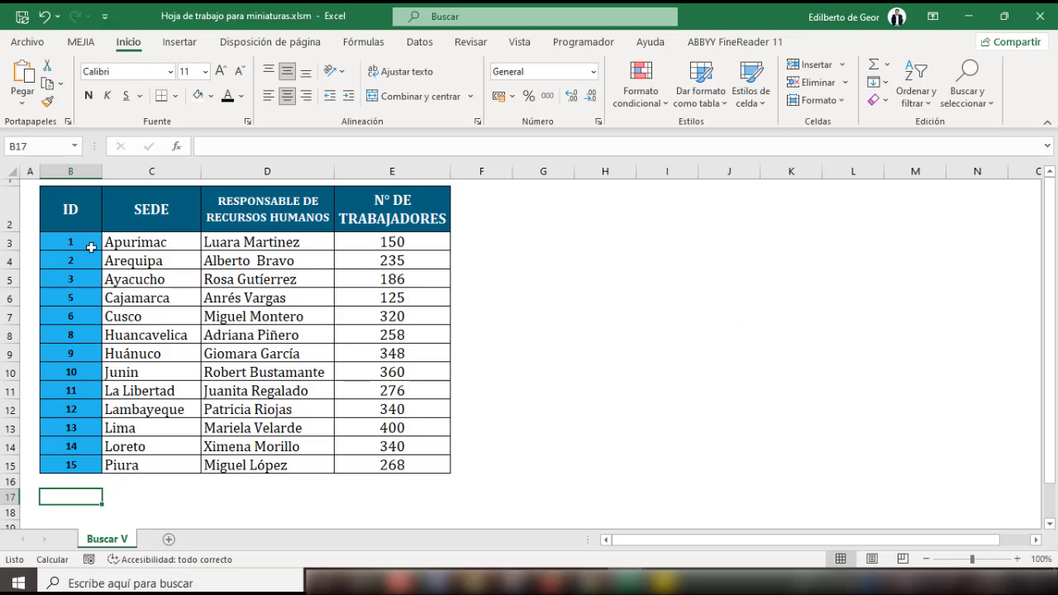
# Add list data validation to B17 using the IDs in B3:B15 as the source.
pyautogui.moveTo(84, 243); pyautogui.dragTo(82, 463)
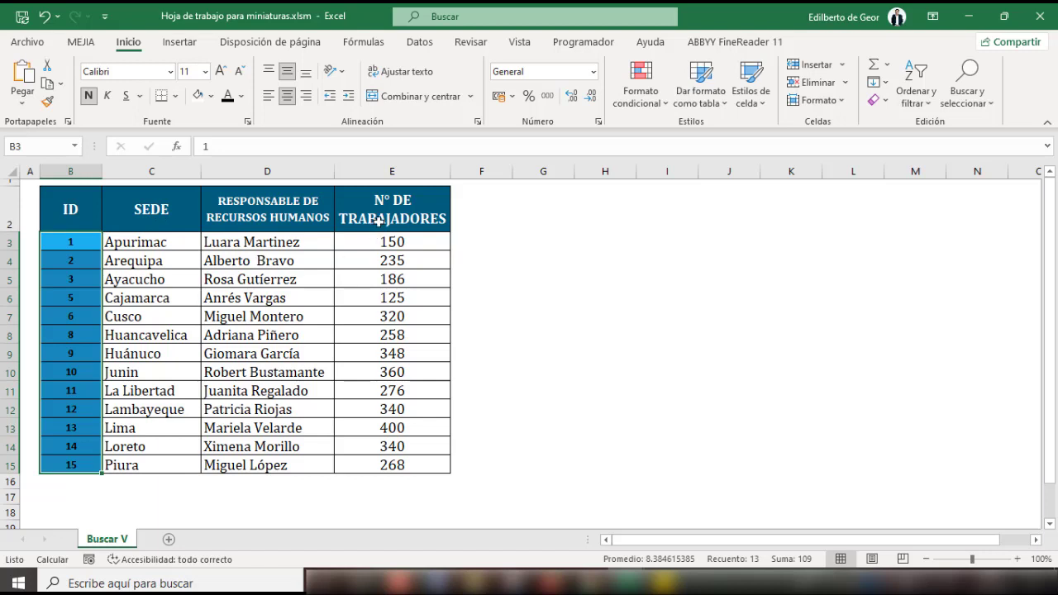
pyautogui.click(76, 494)
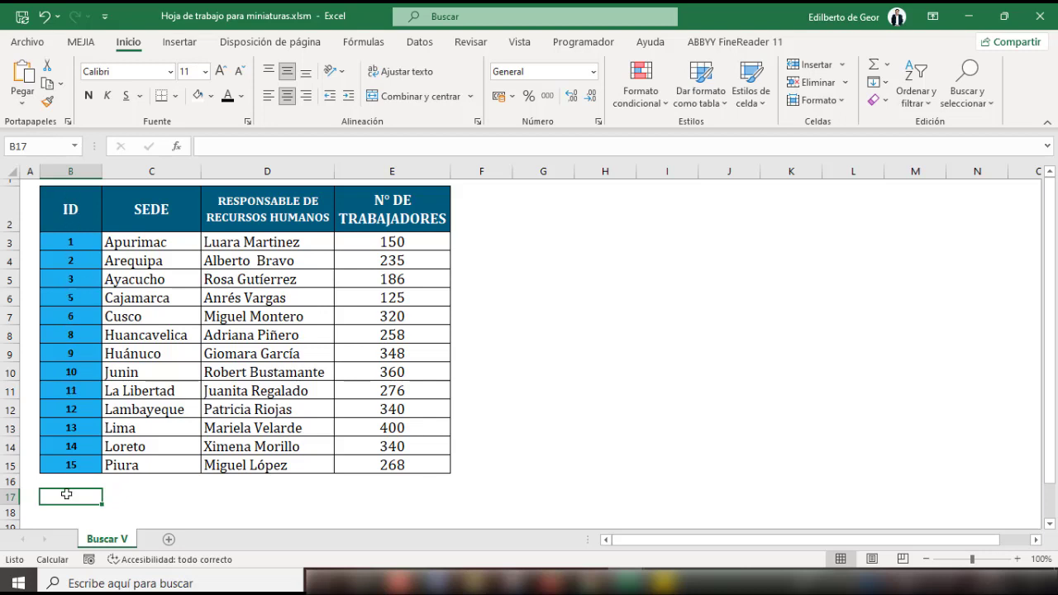
pyautogui.click(422, 43)
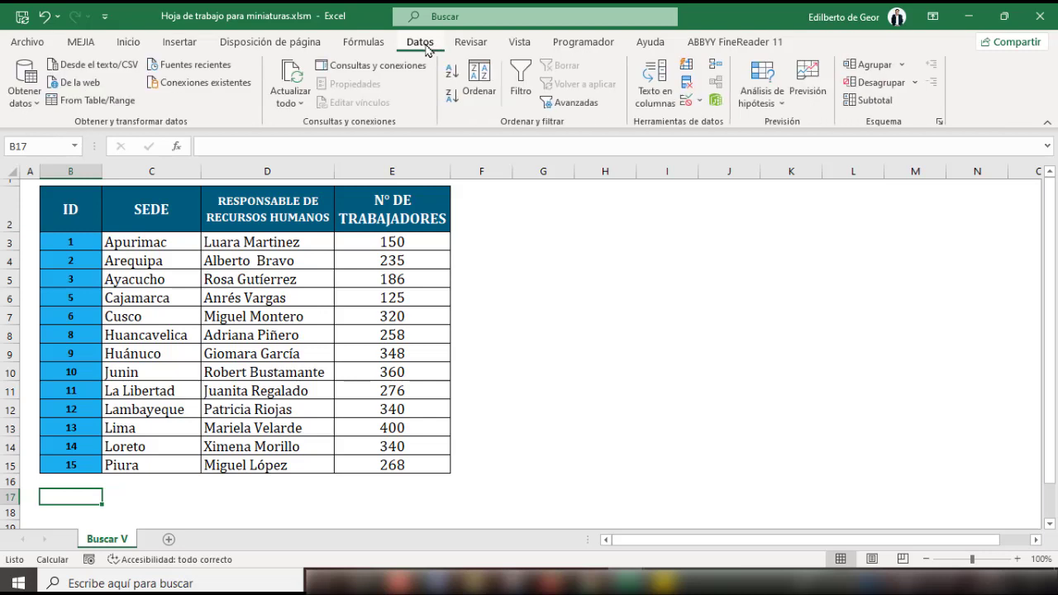
pyautogui.click(700, 100)
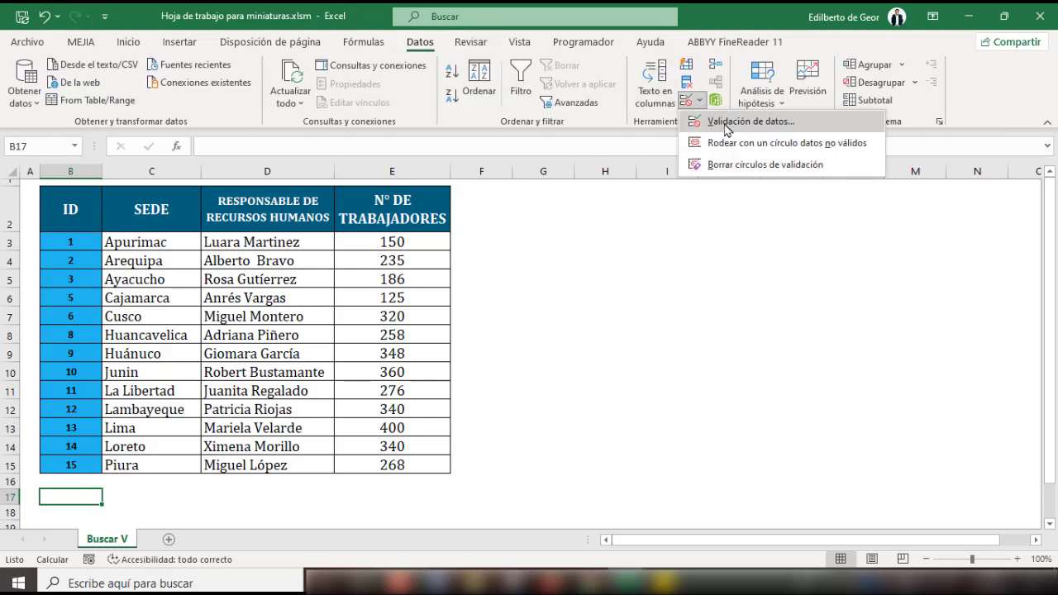
pyautogui.click(718, 122)
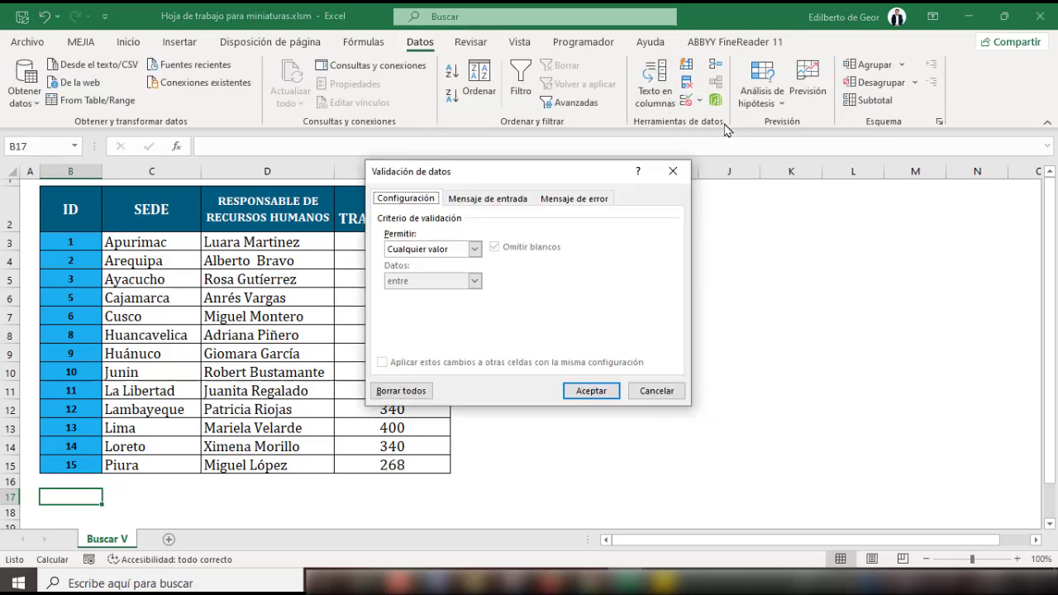
pyautogui.click(475, 249)
pyautogui.click(420, 293)
pyautogui.click(433, 312)
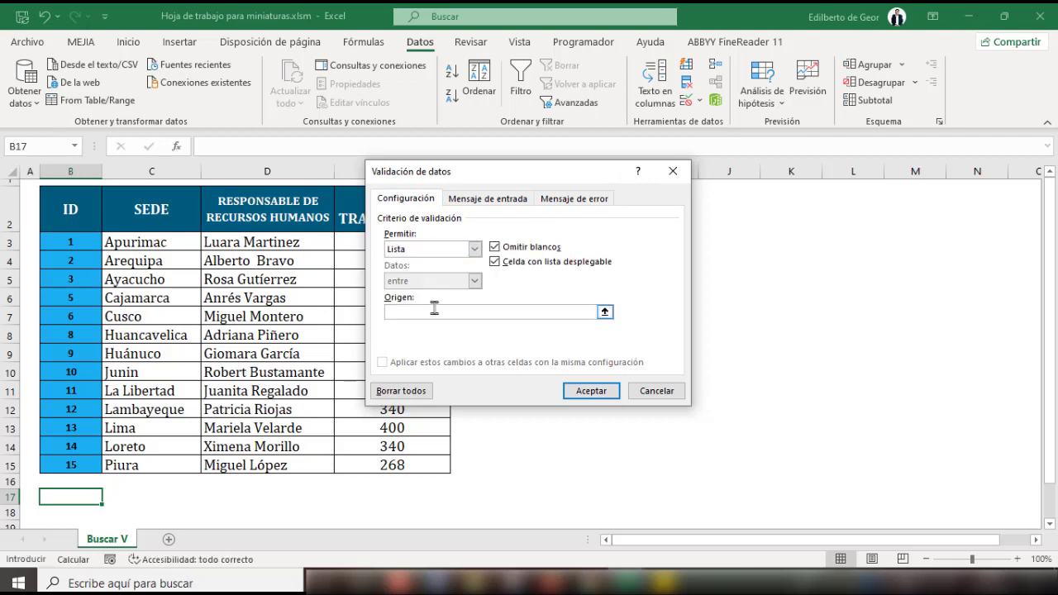
pyautogui.moveTo(70, 242); pyautogui.dragTo(70, 464)
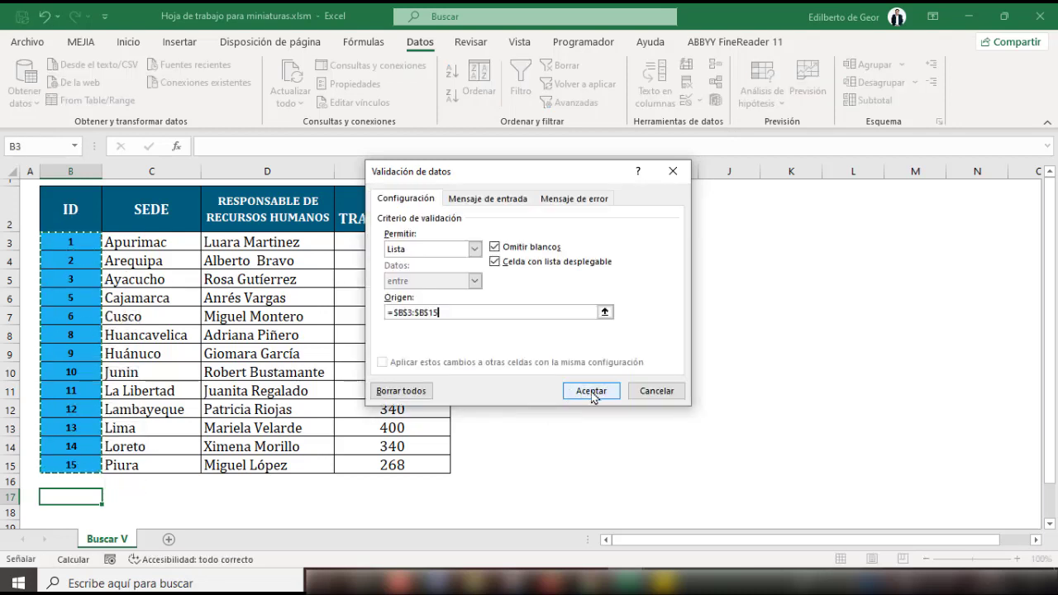
pyautogui.click(590, 391)
# Pick ID 14 from B17's new dropdown.
pyautogui.click(108, 496)
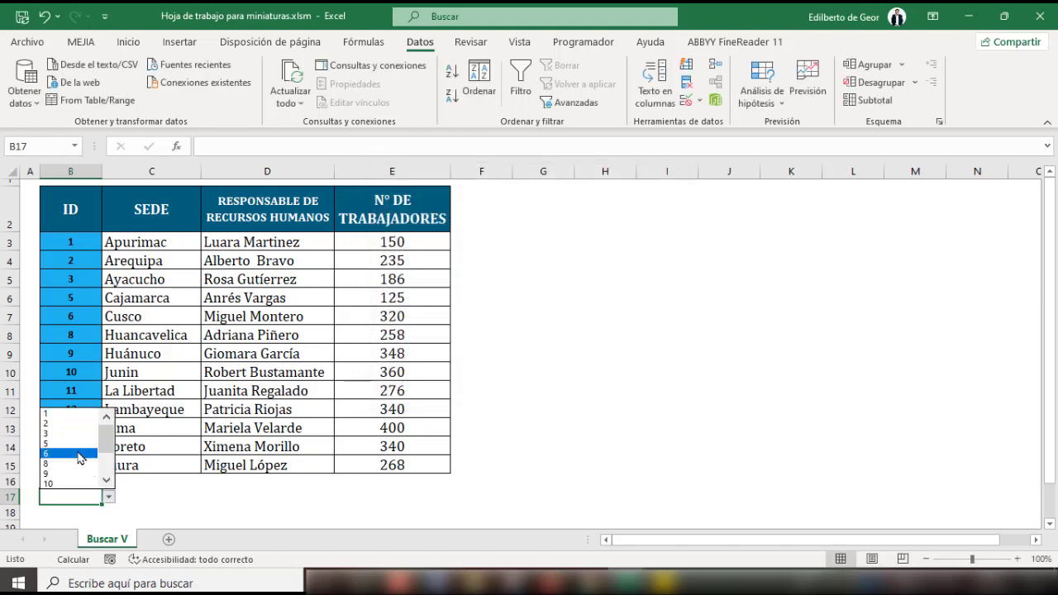
pyautogui.click(107, 480)
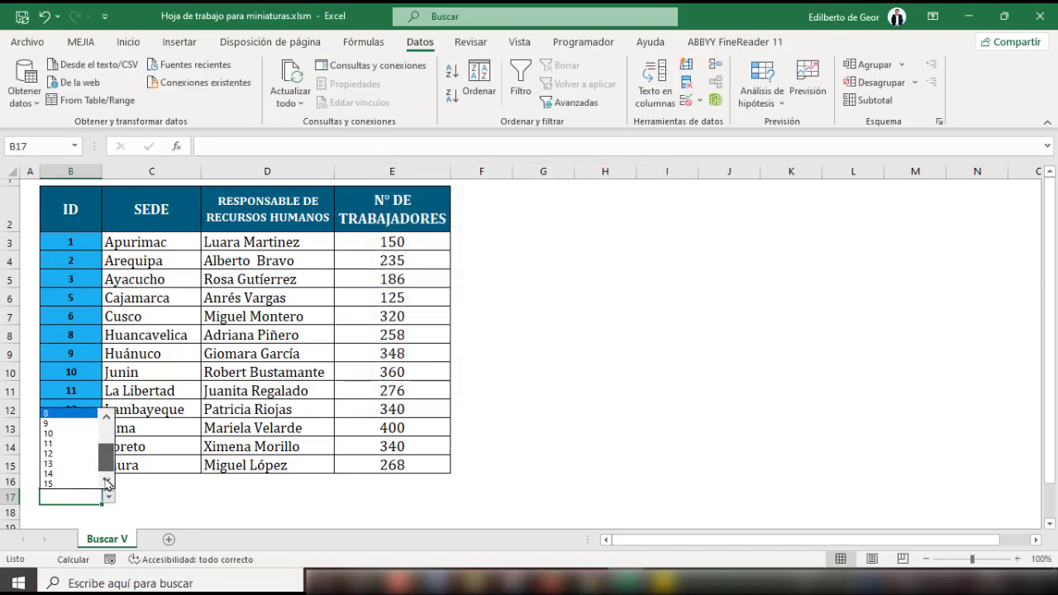
pyautogui.click(50, 475)
pyautogui.click(141, 497)
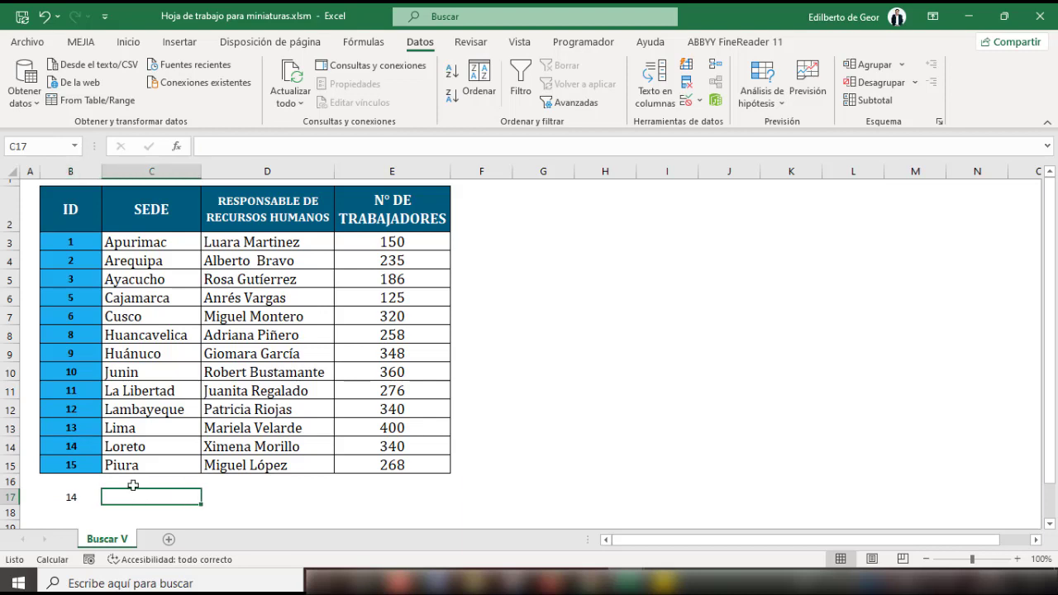
# Start a BUSCARV in C17 that looks up B17 in the table B3:E15.
pyautogui.write('=bu')
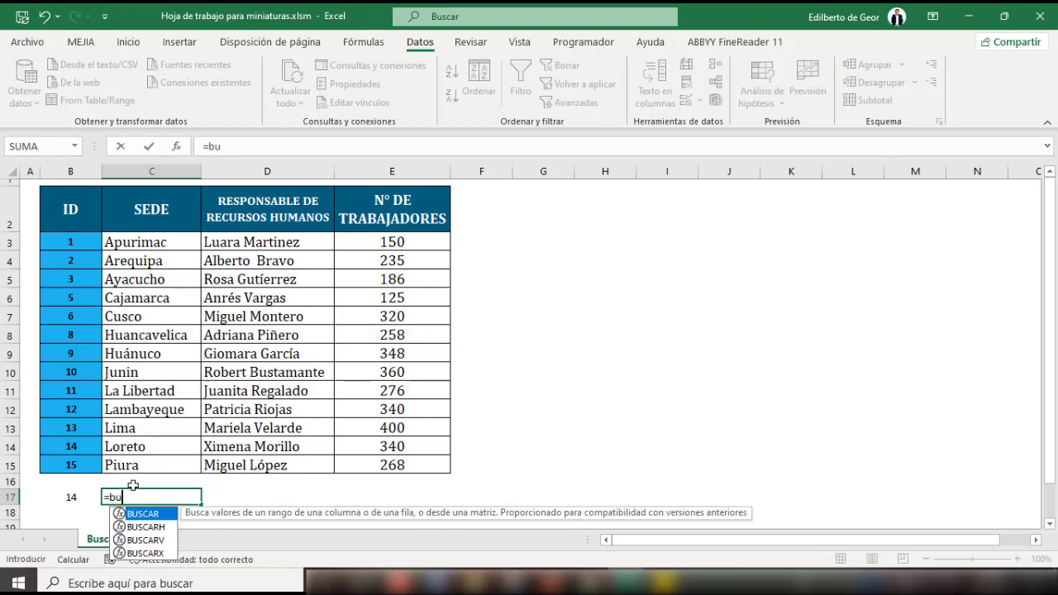
pyautogui.write('sc')
pyautogui.doubleClick(150, 542)
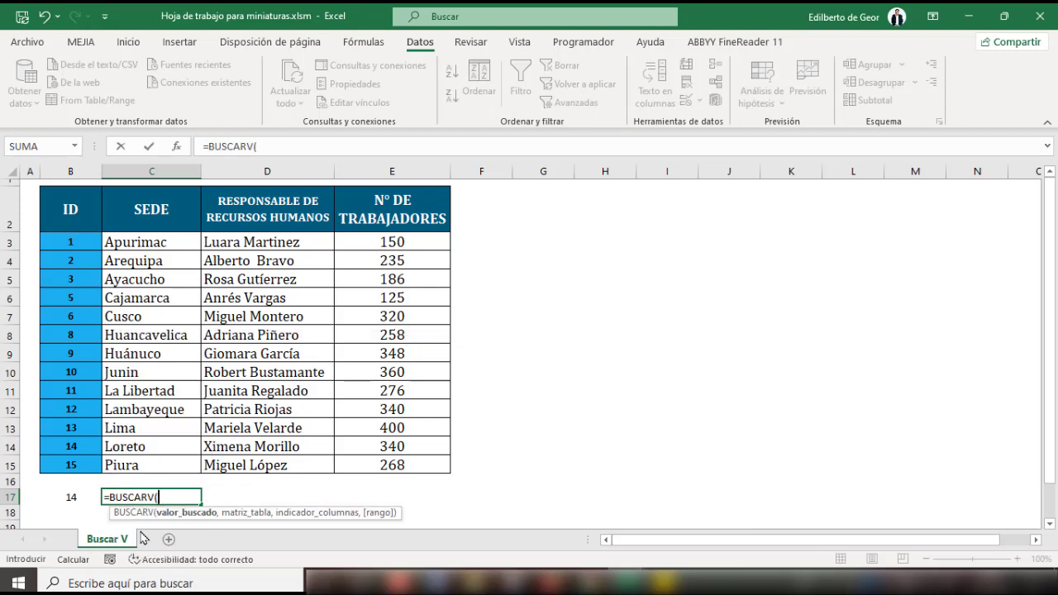
pyautogui.click(64, 499)
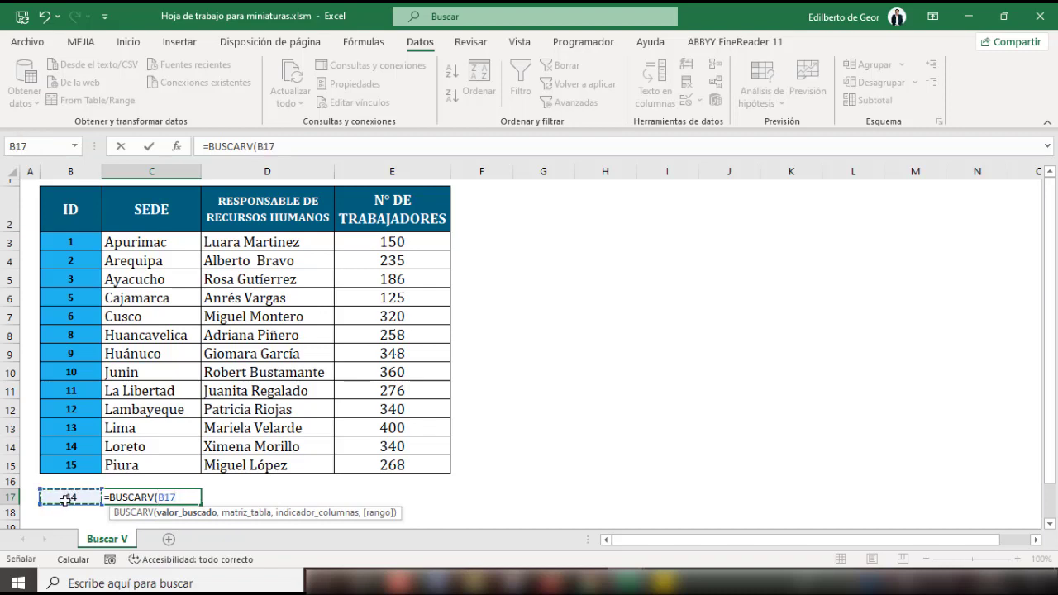
pyautogui.write(',')
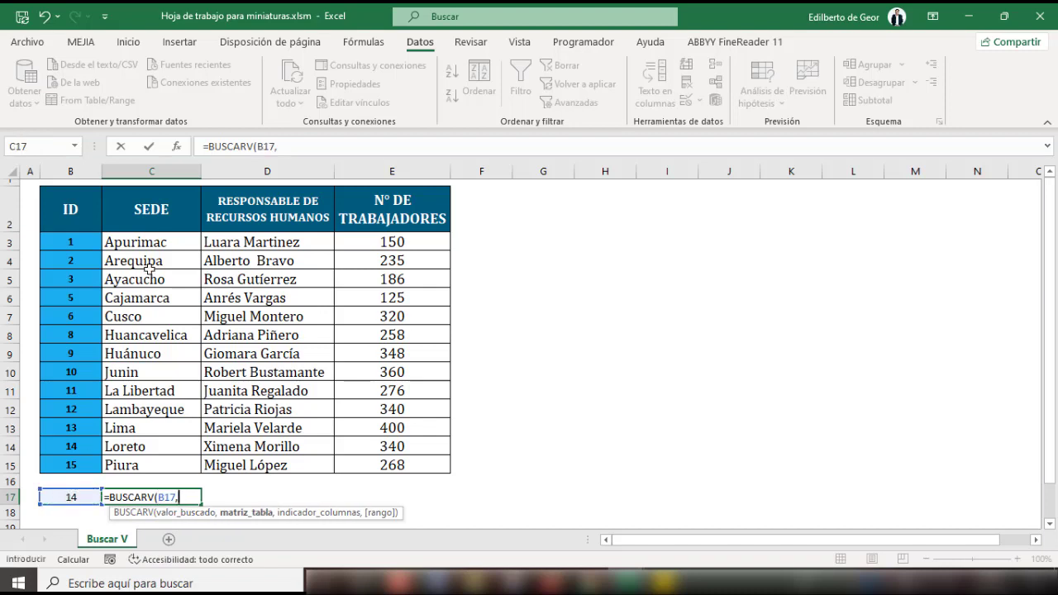
pyautogui.click(59, 234)
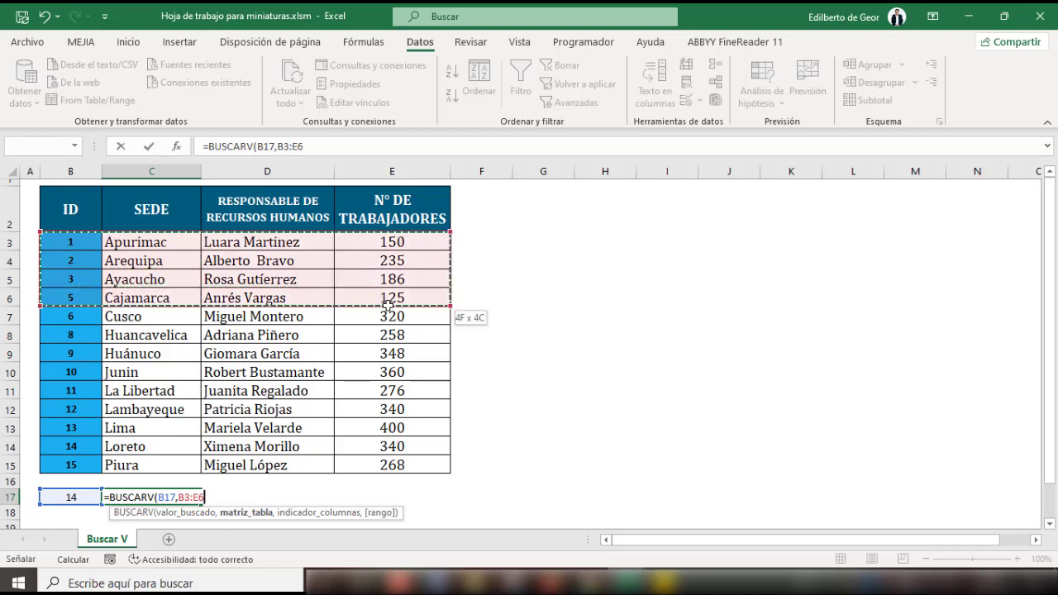
pyautogui.moveTo(59, 233); pyautogui.dragTo(417, 464)
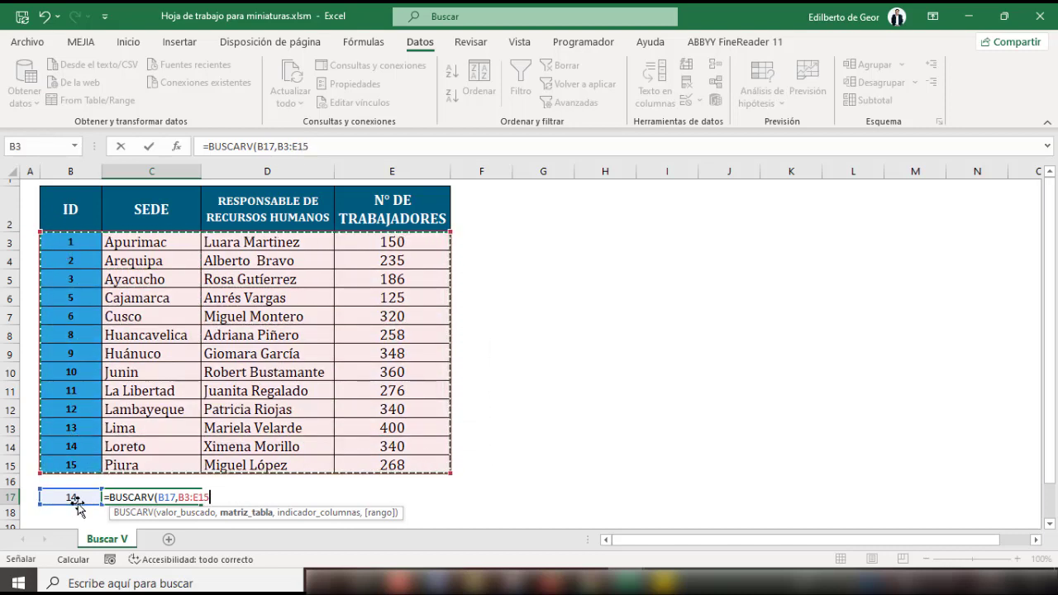
# Make the range $B$3:$E$15, return column 2 with FALSO exact match, and commit.
pyautogui.click(287, 147)
pyautogui.press('F4')
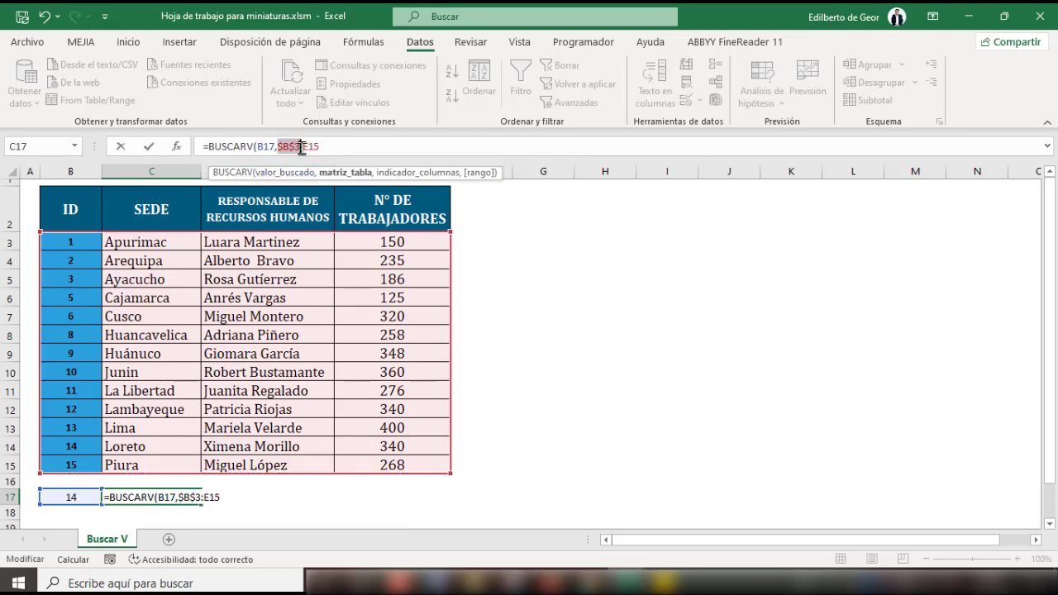
pyautogui.click(309, 147)
pyautogui.press('F4')
pyautogui.write(',')
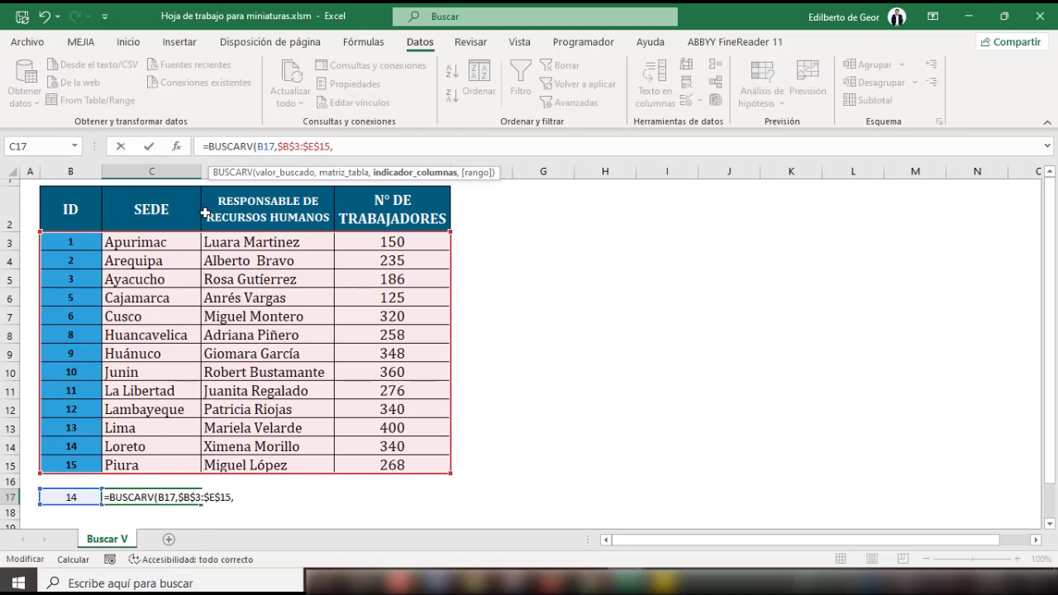
pyautogui.write(',')
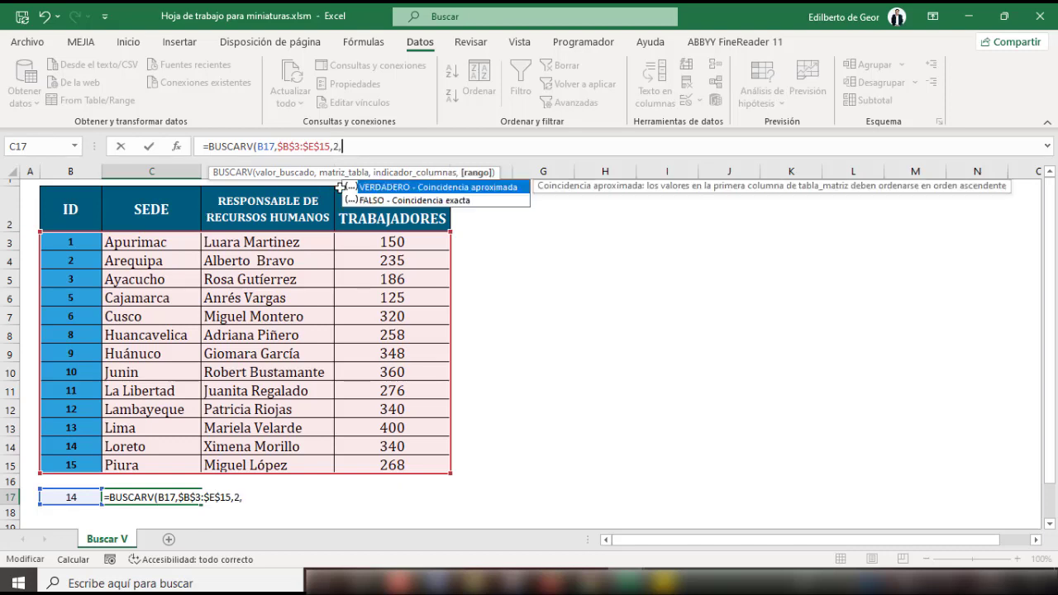
pyautogui.doubleClick(422, 206)
pyautogui.write(')')
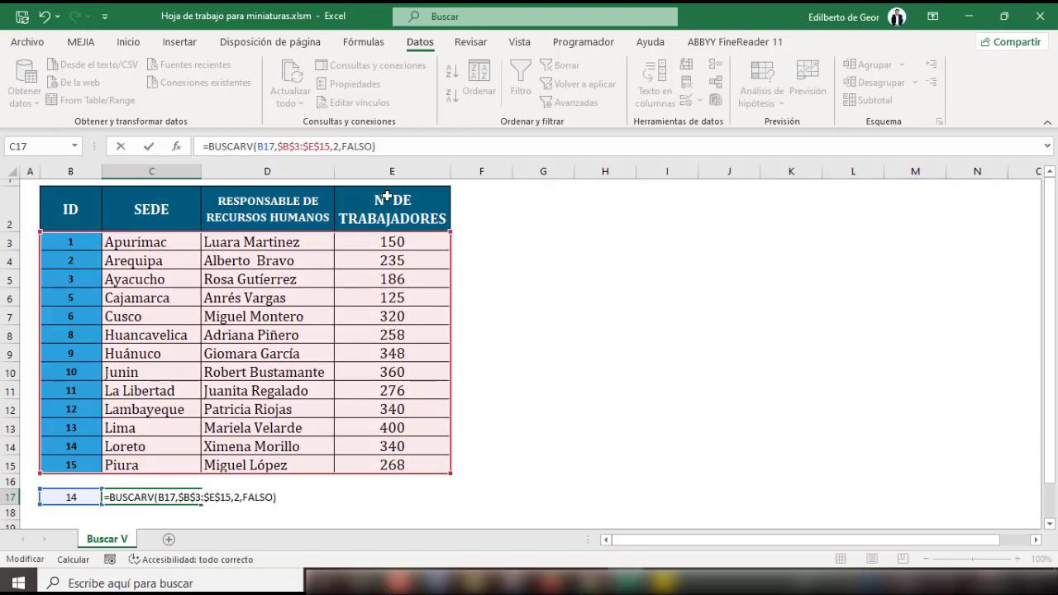
pyautogui.press('Return')
pyautogui.click(133, 500)
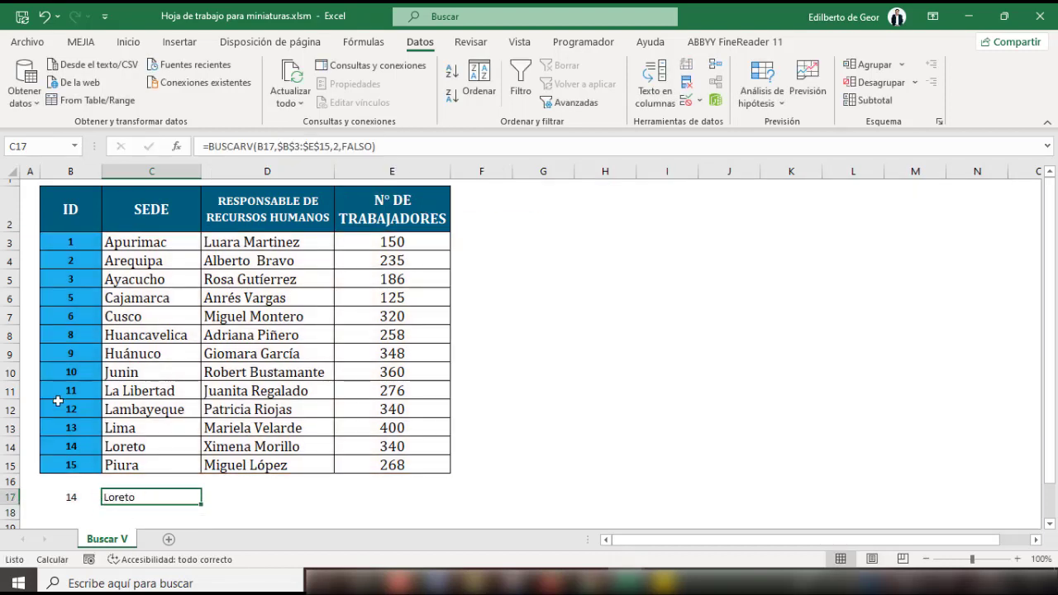
# Copy the C17 BUSCARV formula text from the formula bar.
pyautogui.click(121, 448)
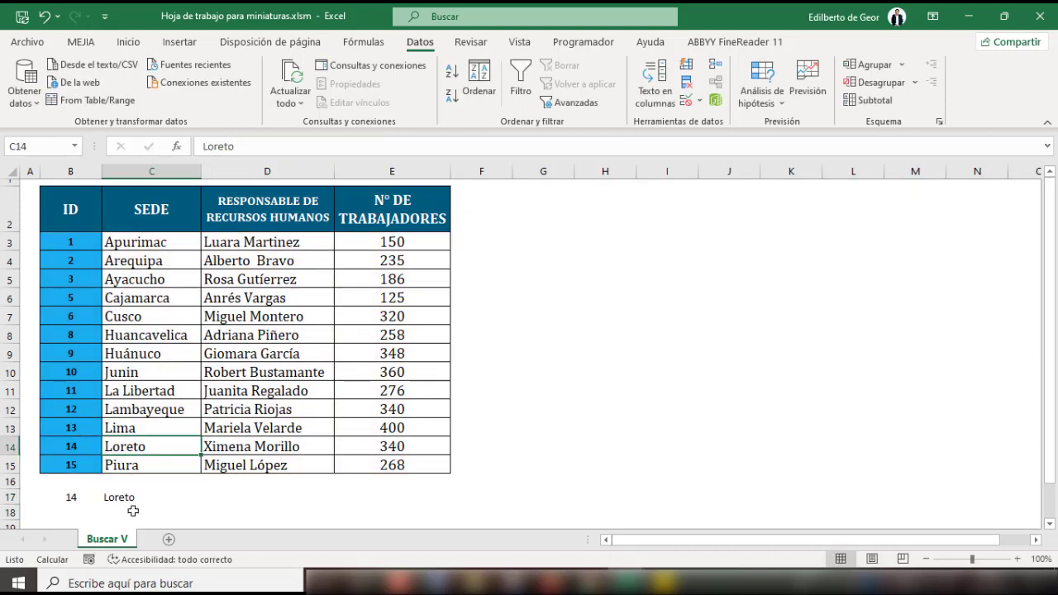
pyautogui.click(165, 497)
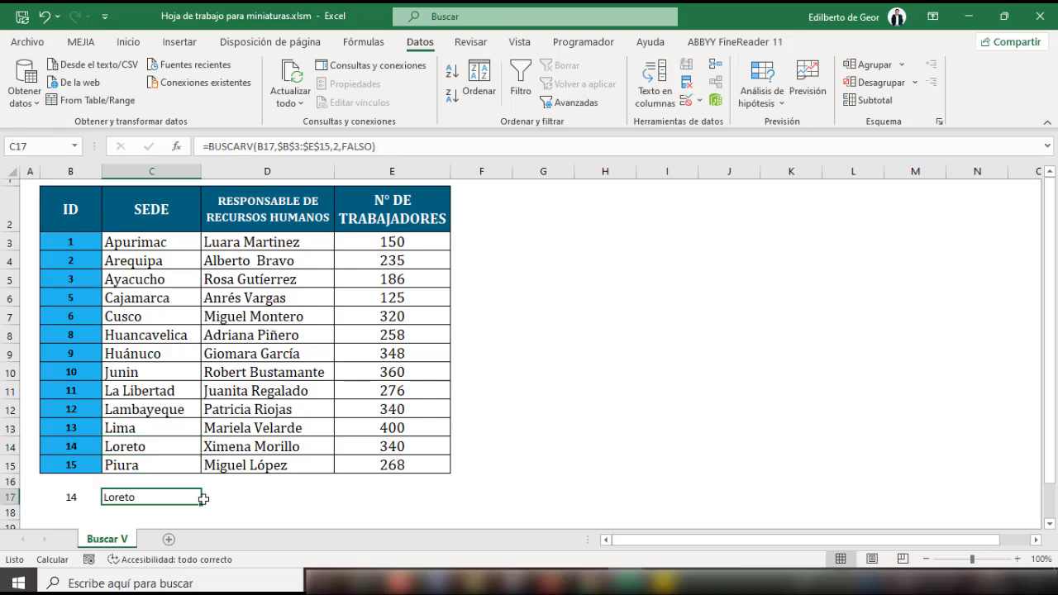
pyautogui.click(374, 147)
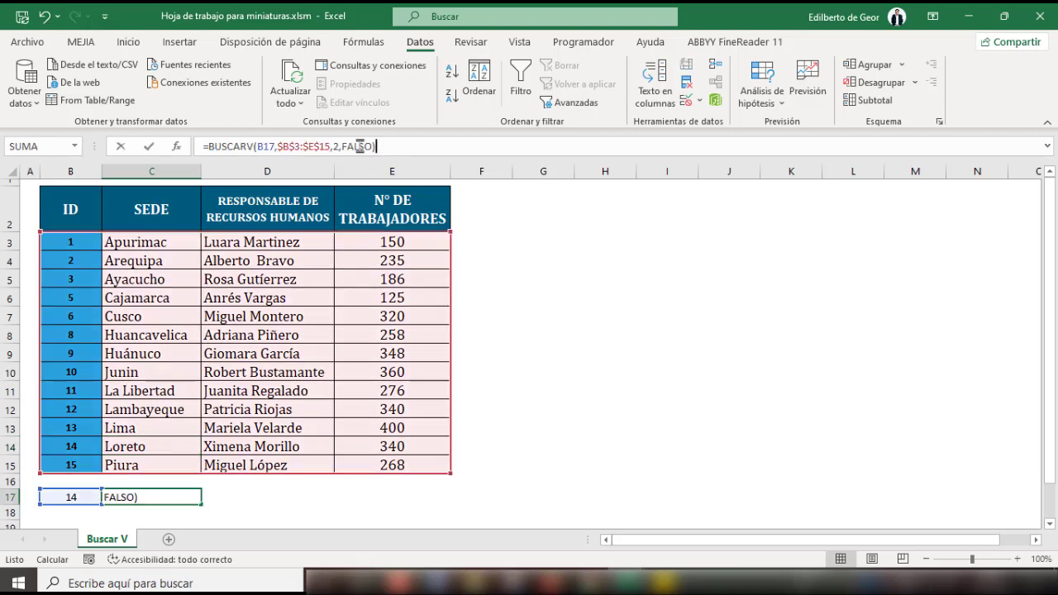
pyautogui.moveTo(374, 146); pyautogui.dragTo(199, 146)
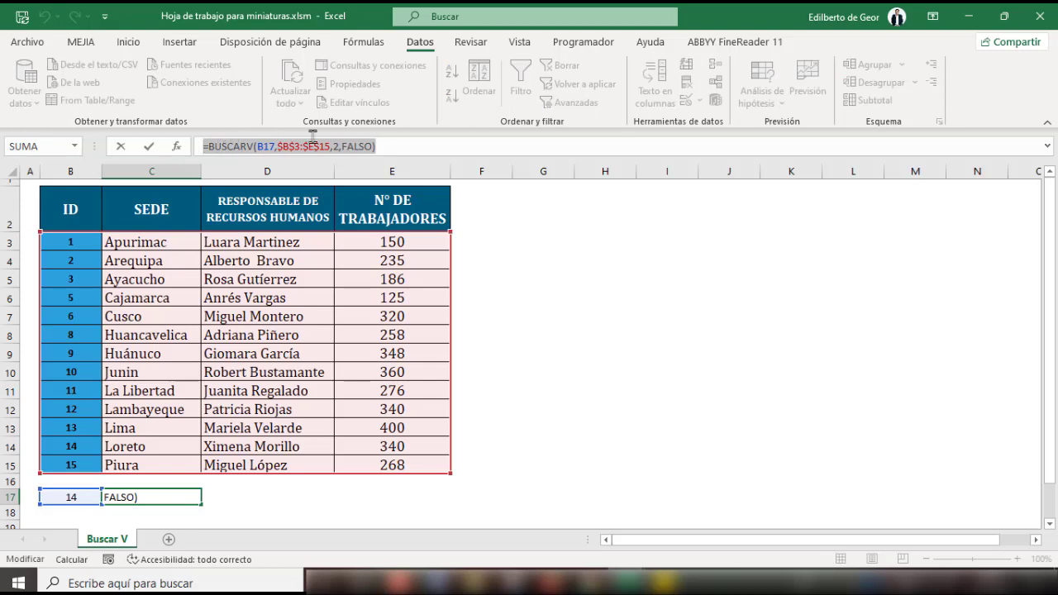
pyautogui.press('Return')
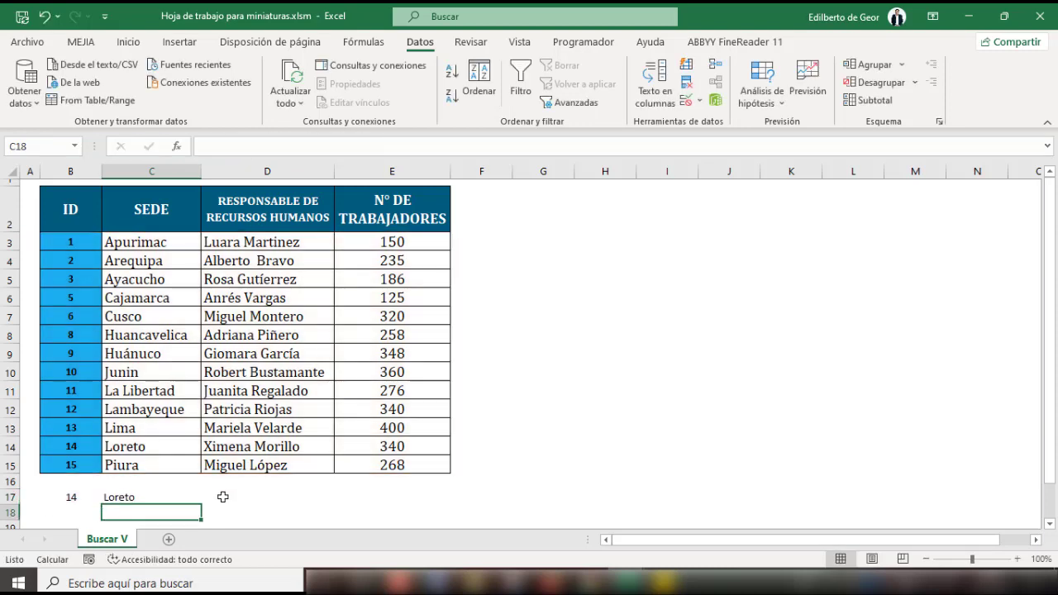
# Paste the lookup into D17 and E17, changing the column index to 3 and 4.
pyautogui.click(220, 495)
pyautogui.click(259, 146)
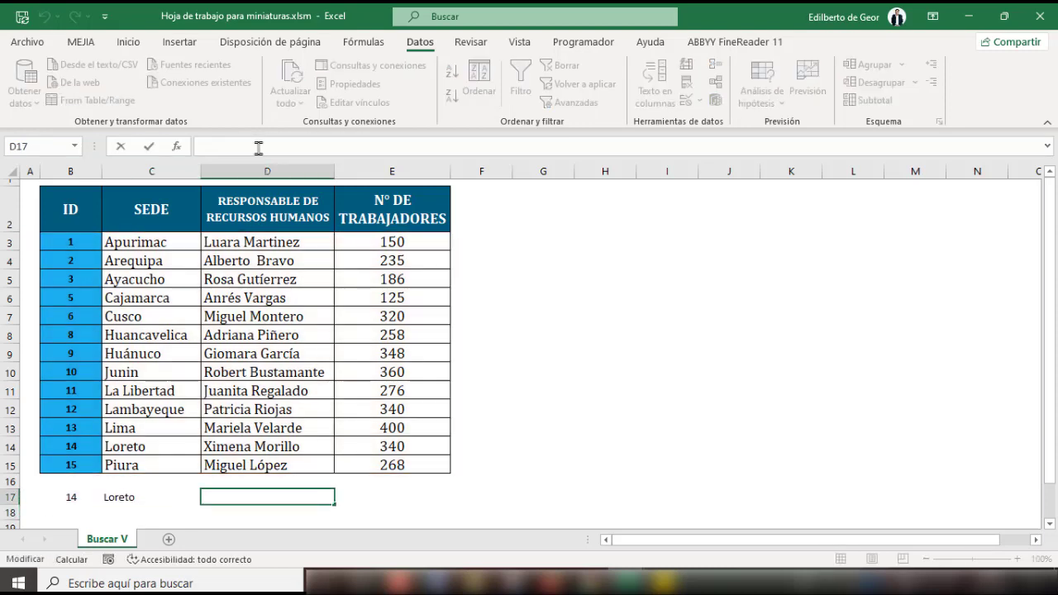
pyautogui.hotkey('ctrl', 'v')
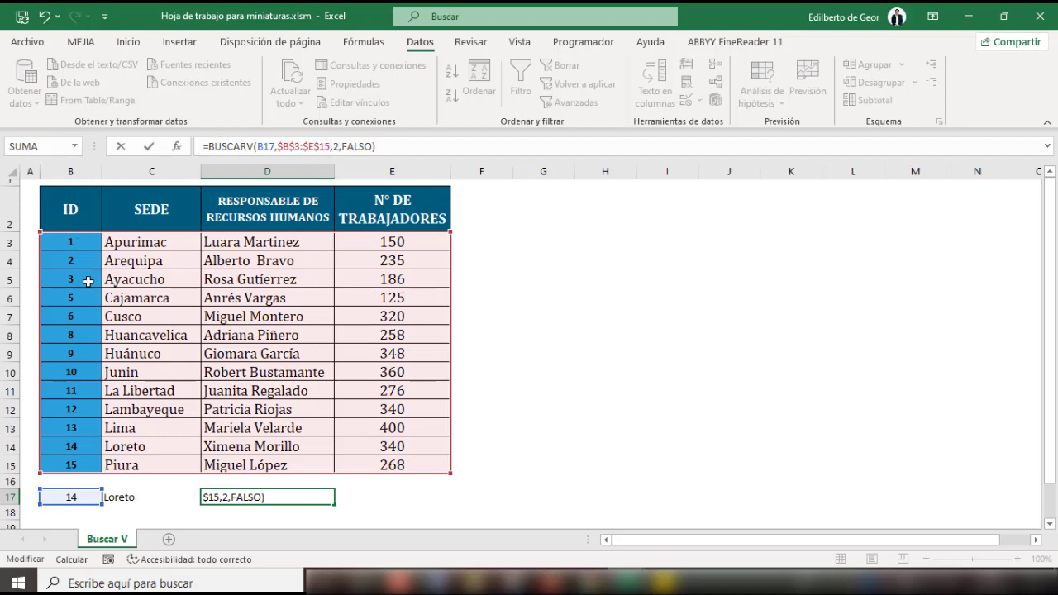
pyautogui.click(337, 147)
pyautogui.press('Tab')
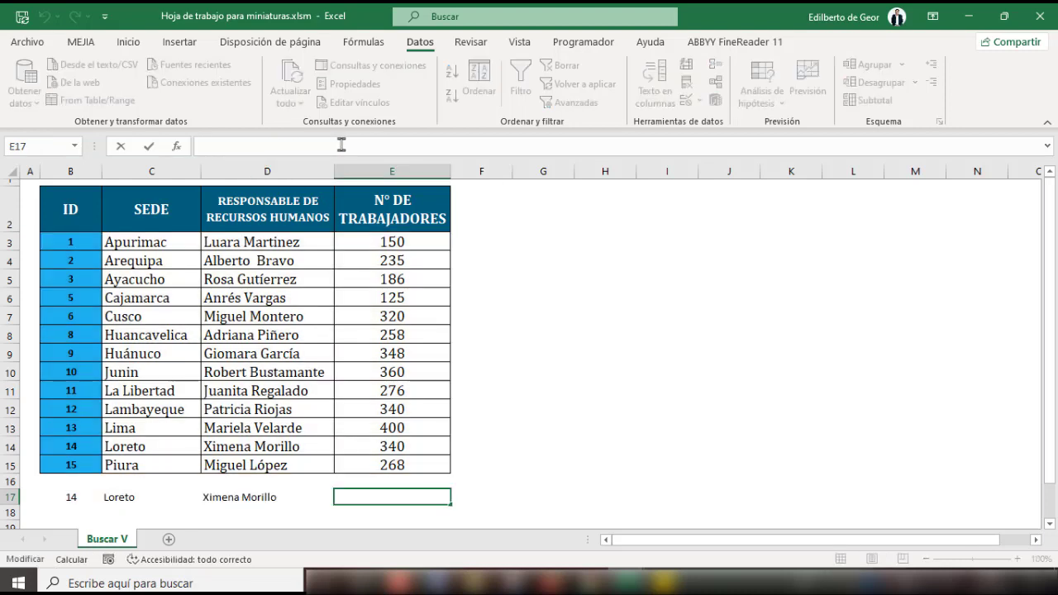
pyautogui.click(341, 145)
pyautogui.hotkey('ctrl', 'v')
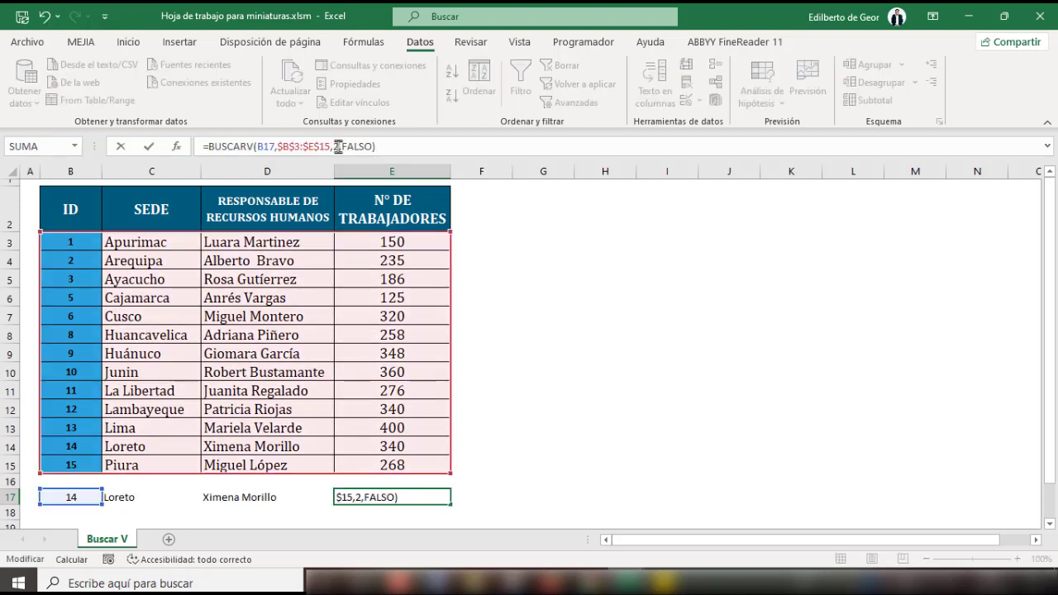
pyautogui.click(339, 147)
pyautogui.press('BackSpace')
pyautogui.write('4')
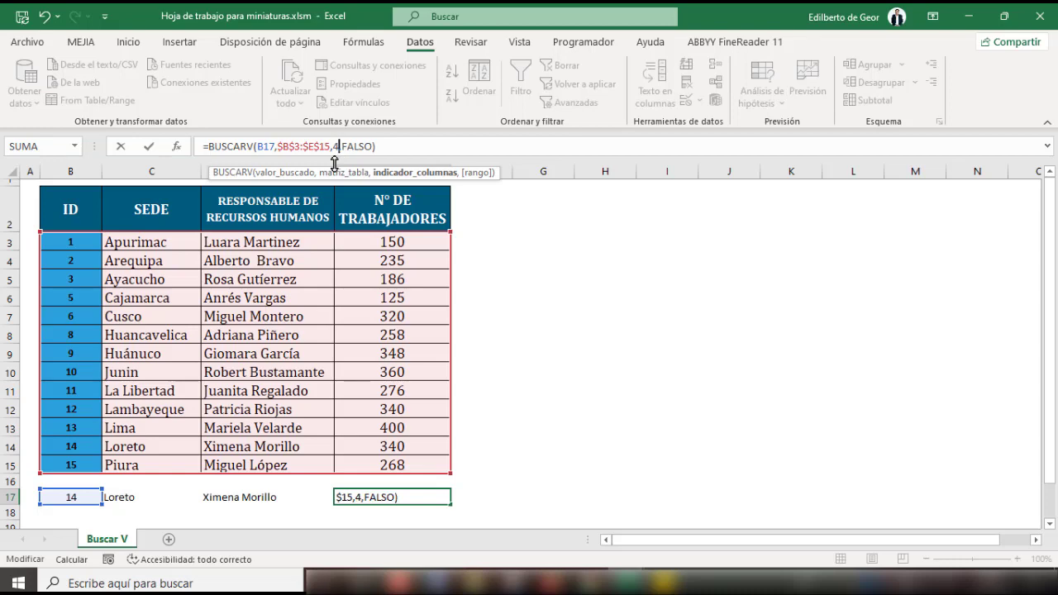
pyautogui.press('Return')
# Format-paint row 14's styling onto B17:E17.
pyautogui.click(129, 42)
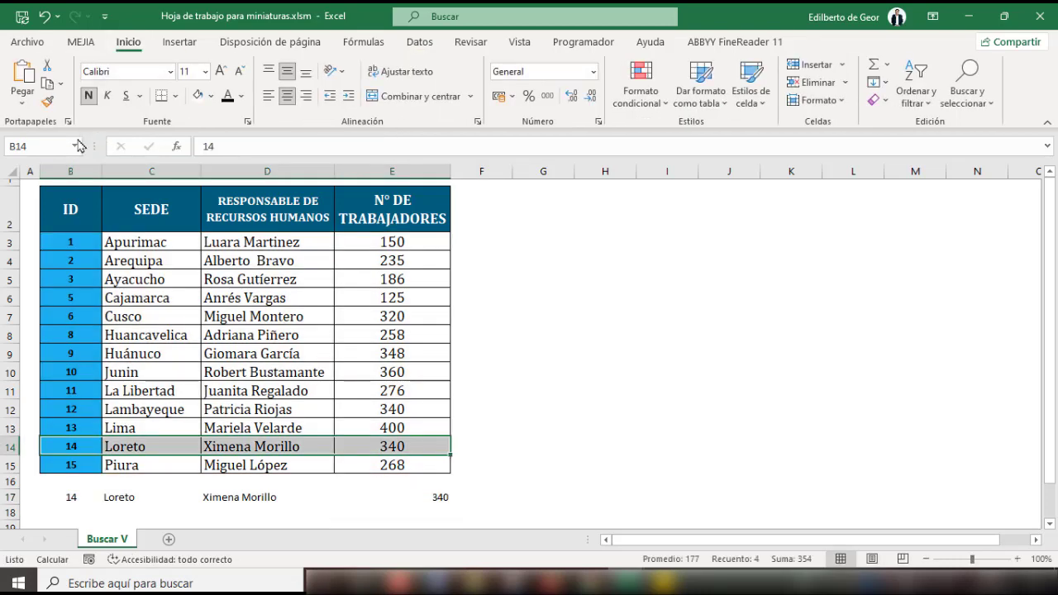
pyautogui.click(47, 102)
pyautogui.moveTo(82, 496); pyautogui.dragTo(438, 496)
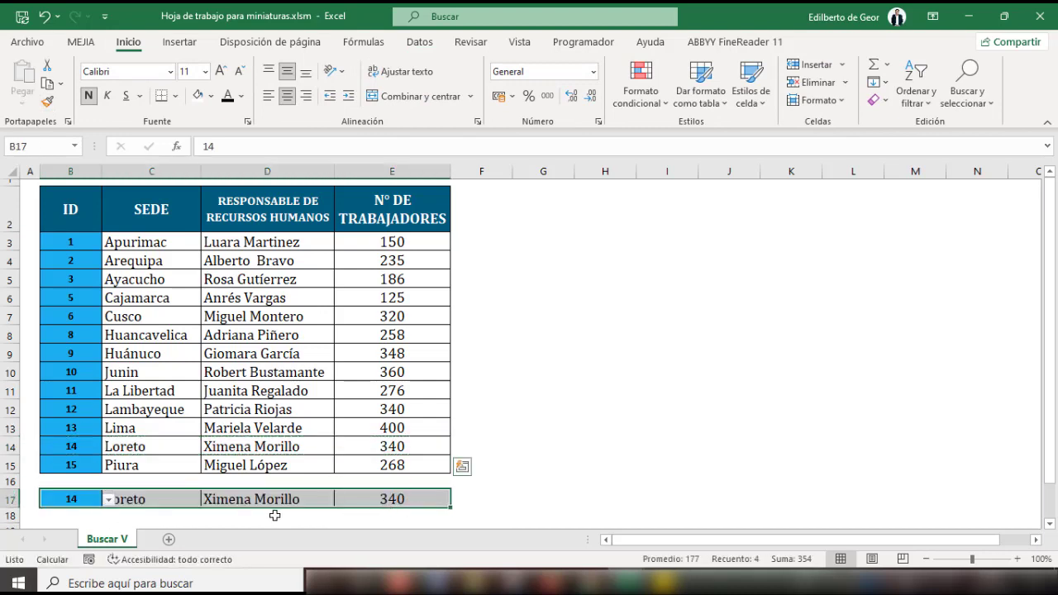
pyautogui.click(97, 514)
pyautogui.click(87, 499)
pyautogui.click(109, 500)
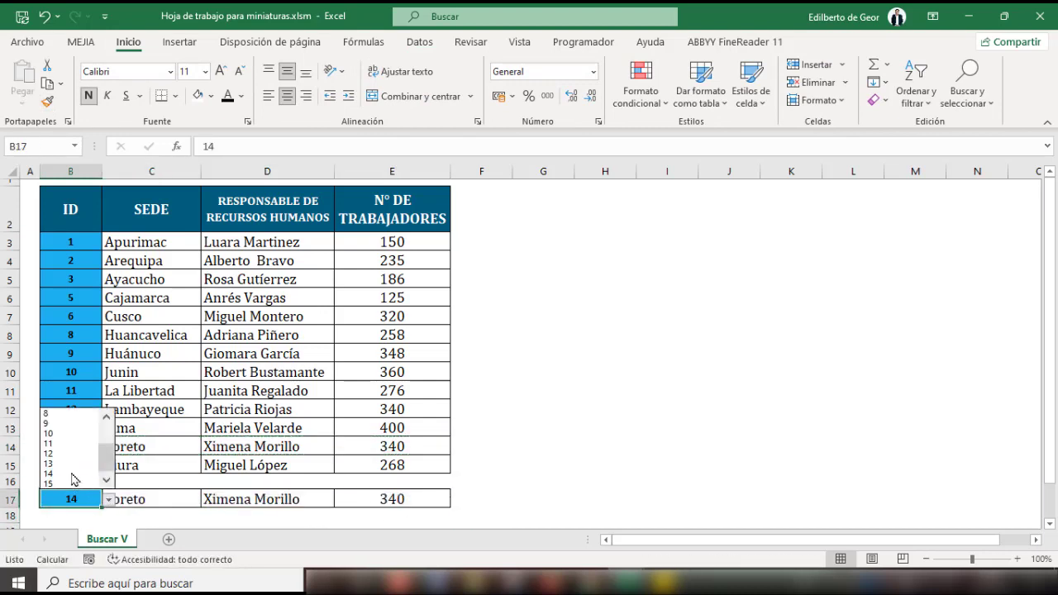
# Choose ID 10 in B17 and check the D17 responsible lookup formula.
pyautogui.click(58, 433)
pyautogui.click(188, 518)
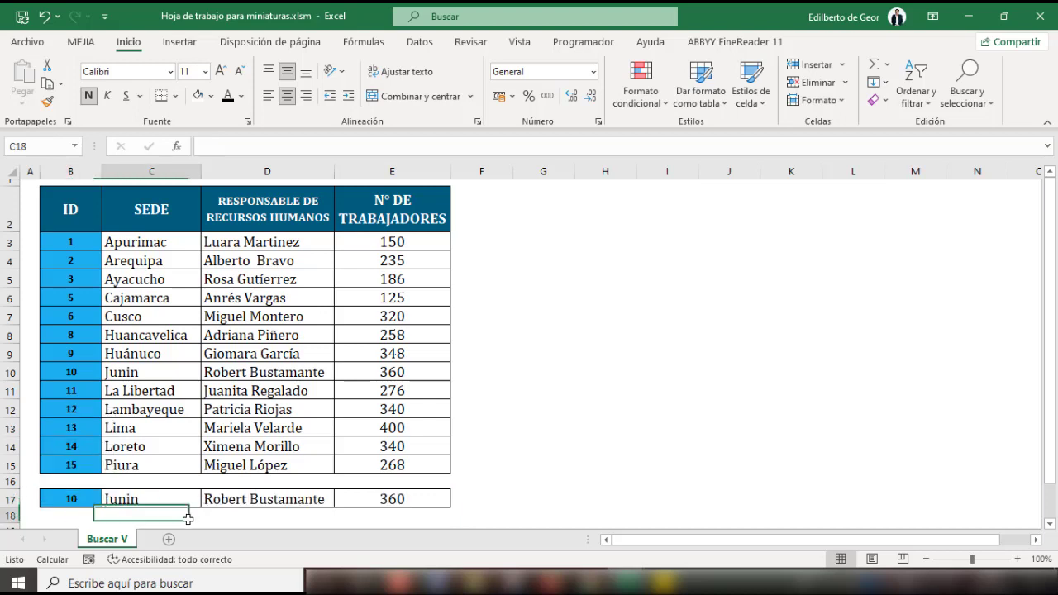
pyautogui.click(269, 500)
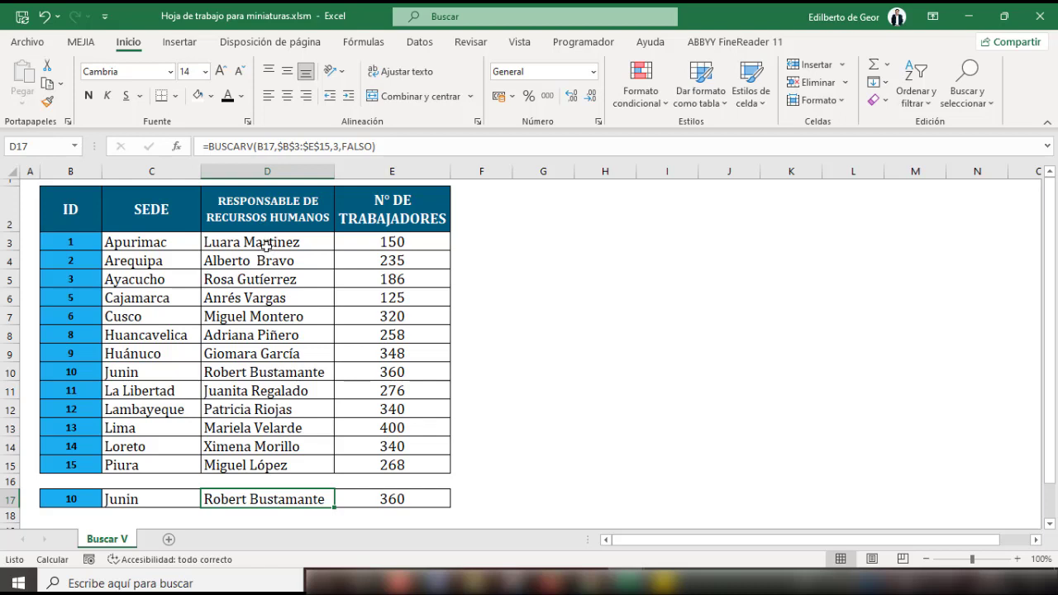
pyautogui.click(269, 170)
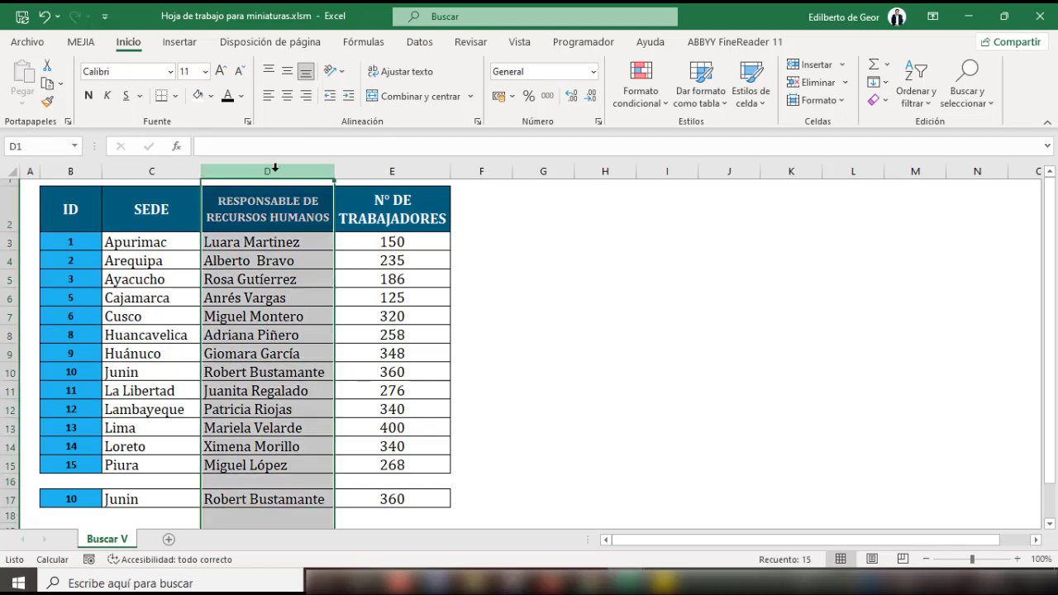
# Give column D a duplicate-values conditional formatting rule with yellow fill.
pyautogui.click(666, 103)
pyautogui.click(671, 315)
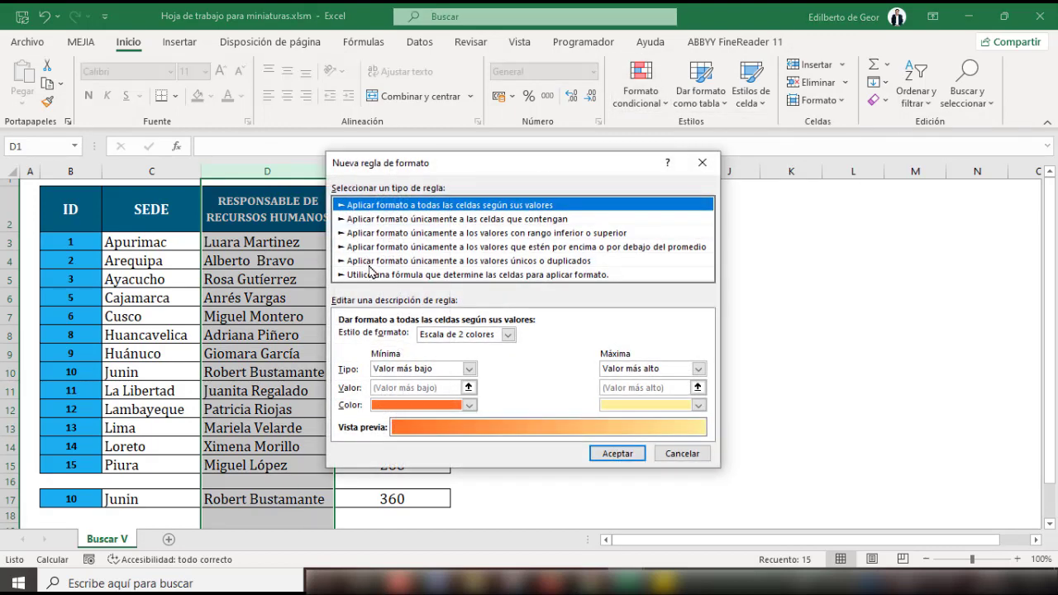
pyautogui.click(405, 261)
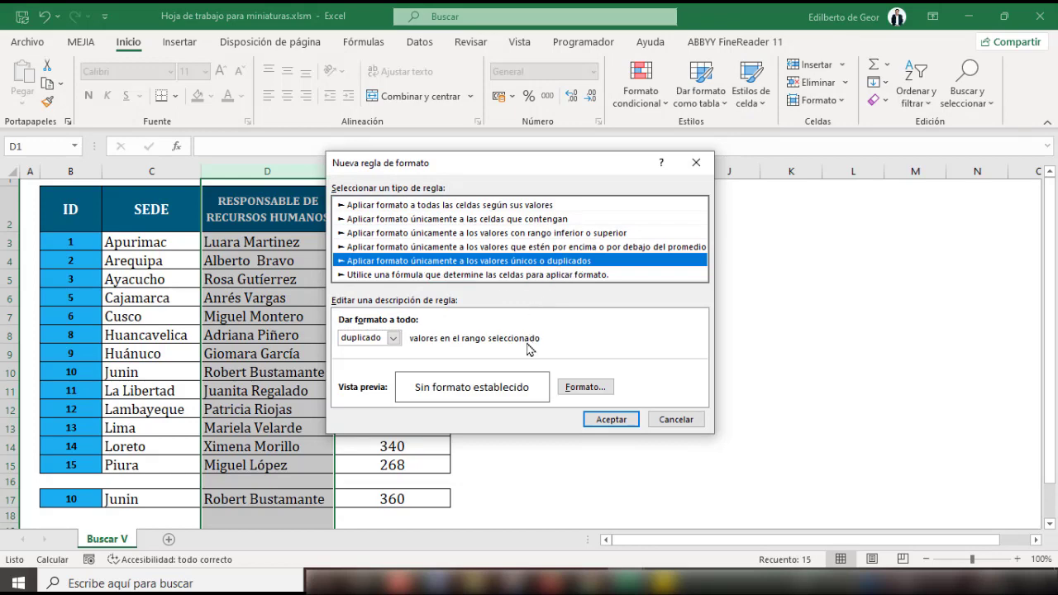
pyautogui.click(585, 387)
pyautogui.click(478, 121)
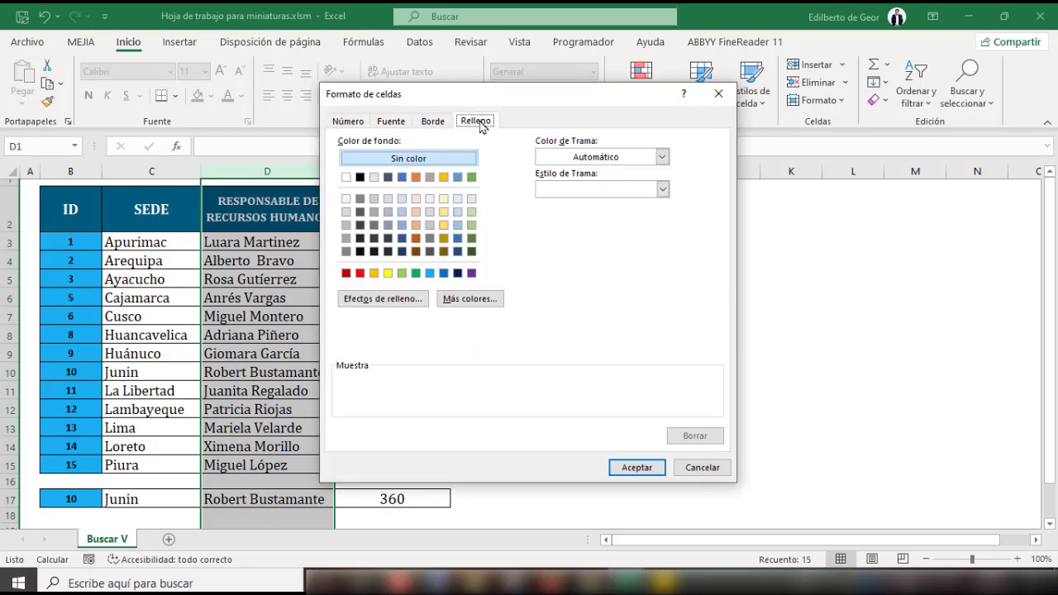
pyautogui.click(387, 274)
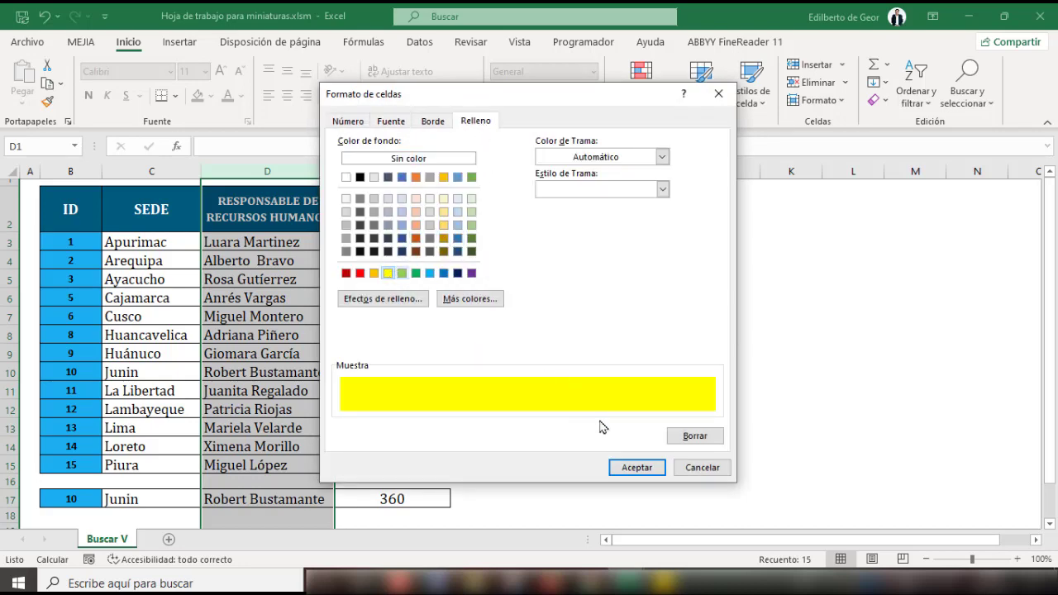
pyautogui.click(636, 467)
pyautogui.click(610, 420)
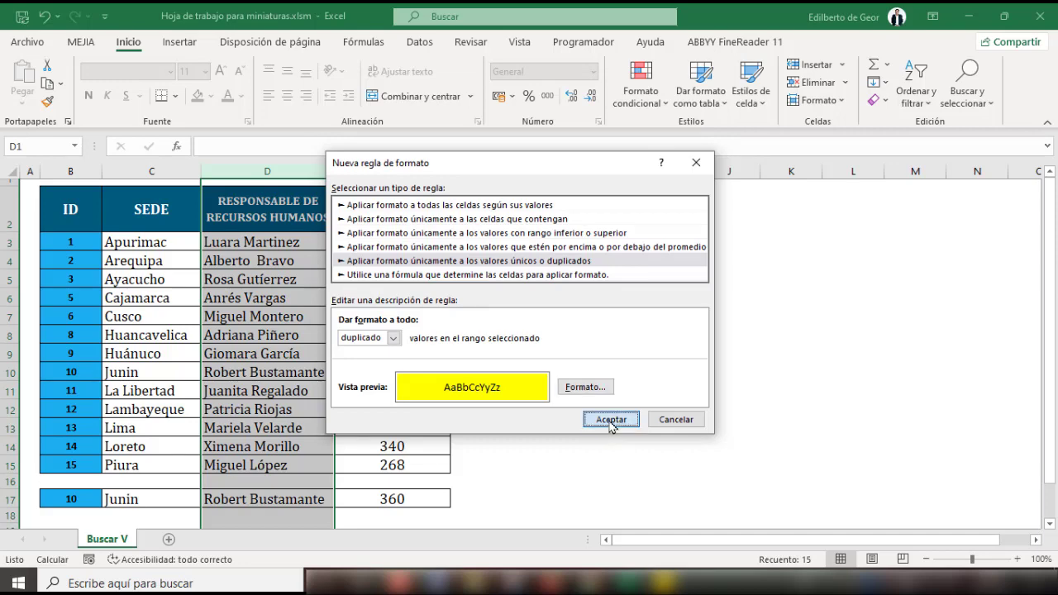
pyautogui.click(609, 424)
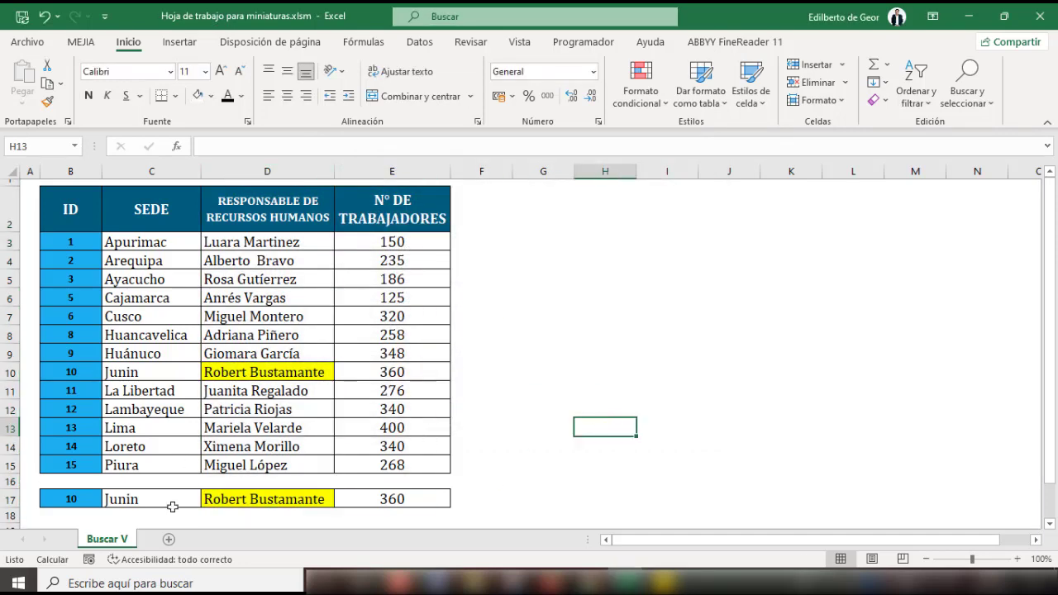
# Try IDs 14 and 10 in B17, ending on ID 2 to see Arequipa's highlighted responsible.
pyautogui.click(77, 496)
pyautogui.click(108, 500)
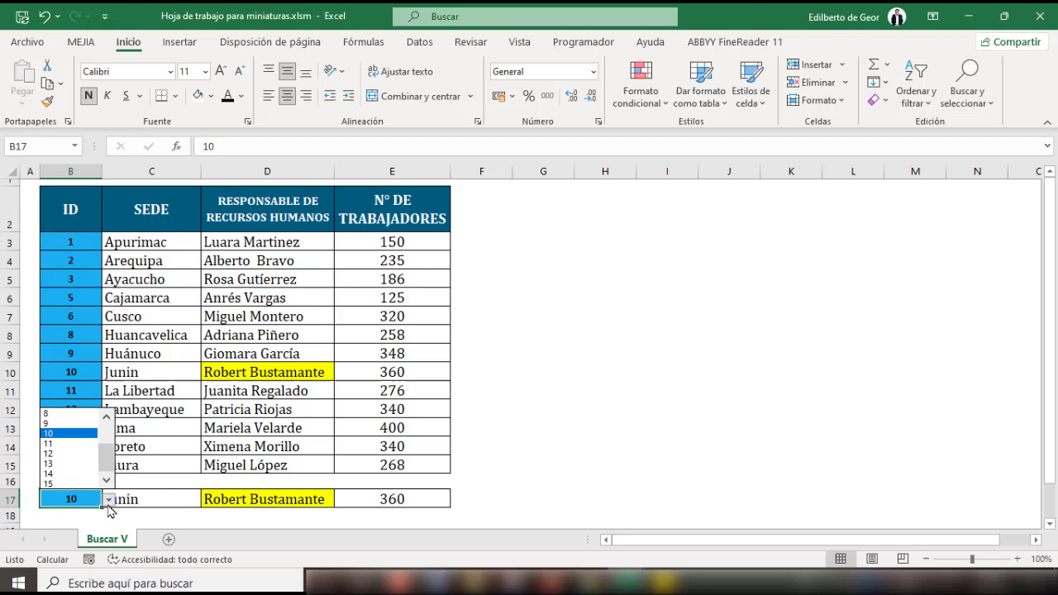
pyautogui.click(70, 460)
pyautogui.click(108, 500)
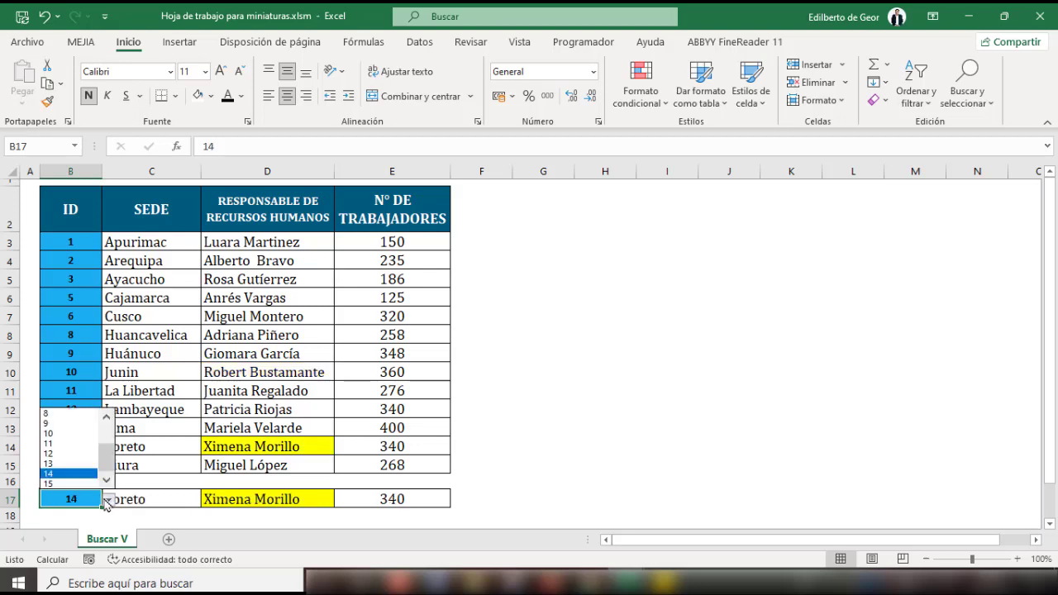
pyautogui.click(56, 438)
pyautogui.click(108, 500)
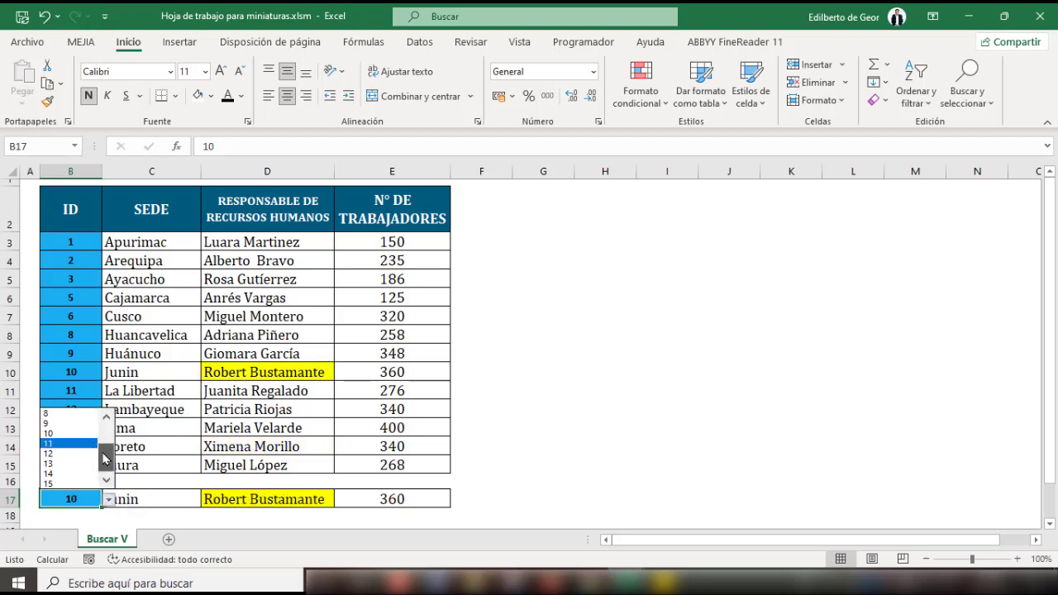
pyautogui.click(82, 423)
pyautogui.click(542, 445)
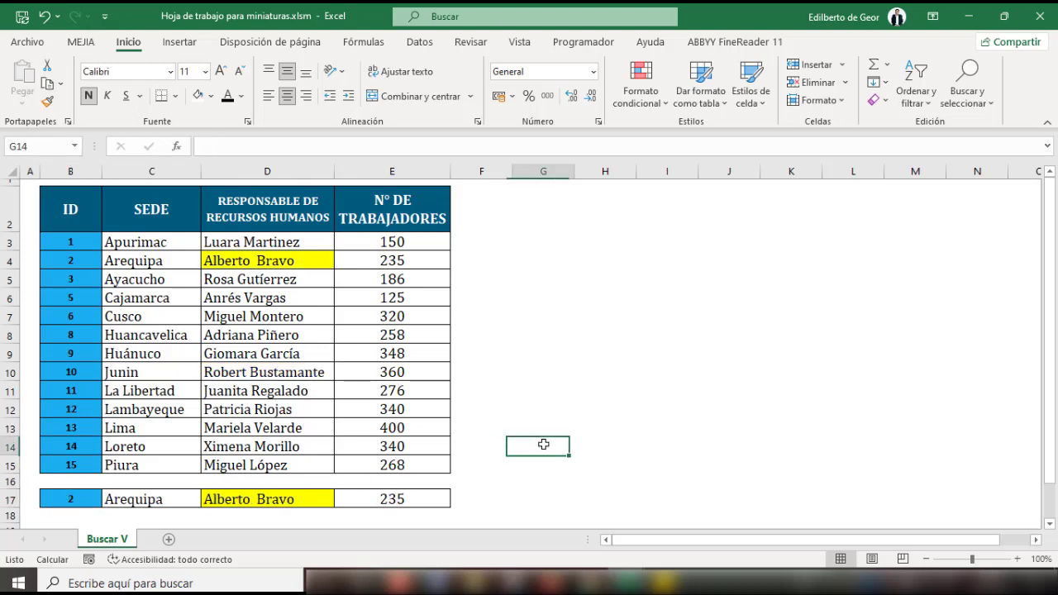
pyautogui.click(75, 501)
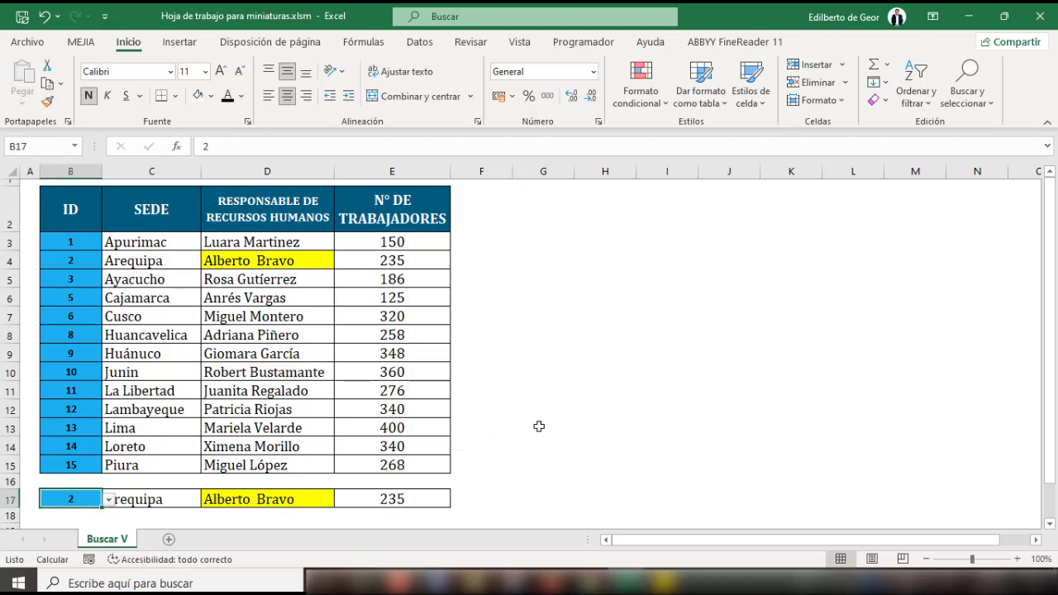
# Clear B17 and prefix the C17 lookup with si(B17="","", selecting that prefix.
pyautogui.press('Delete')
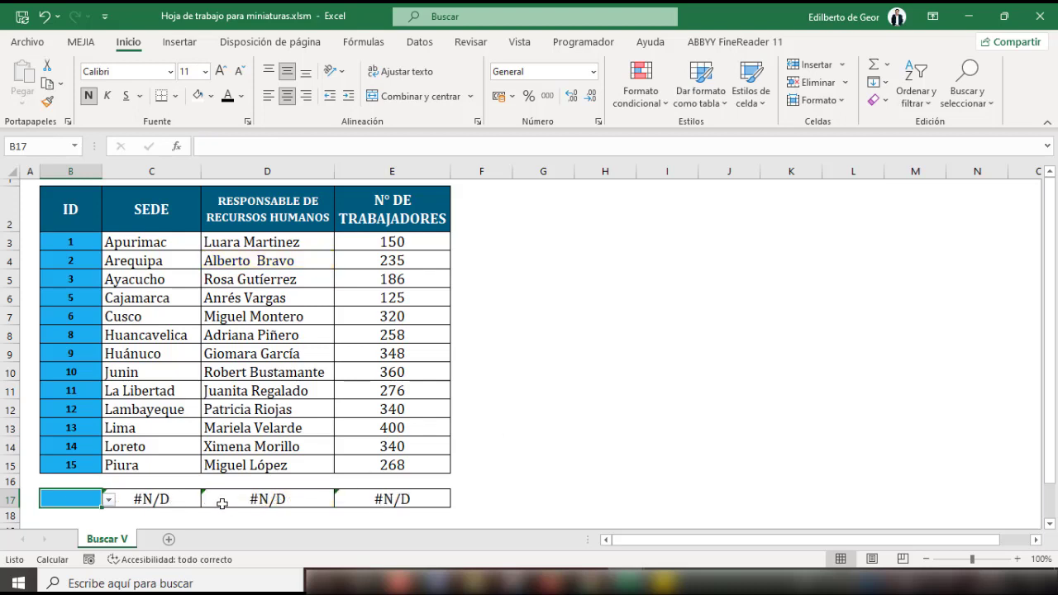
pyautogui.click(149, 501)
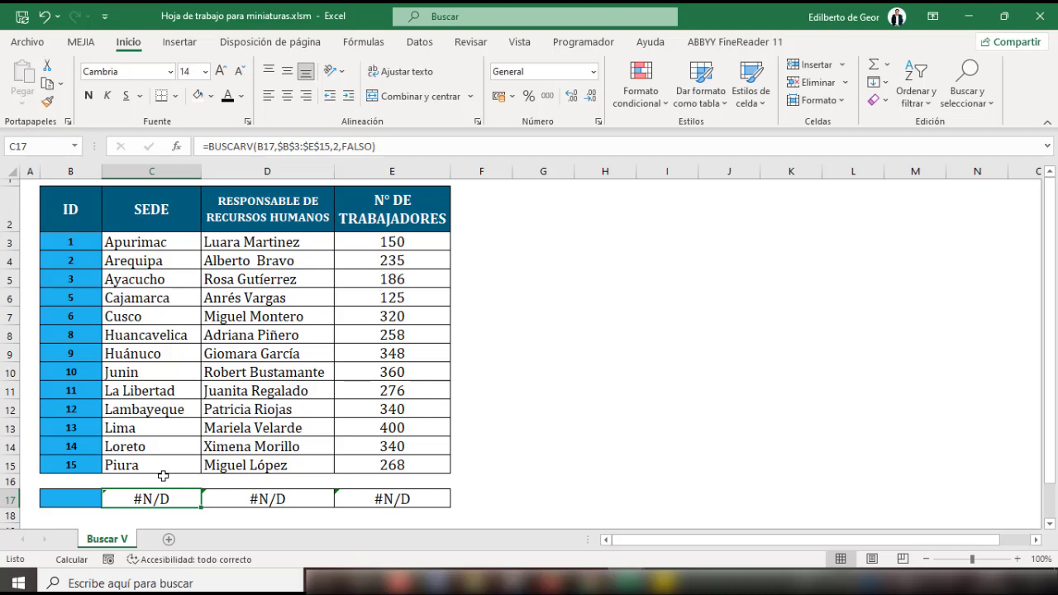
pyautogui.click(209, 147)
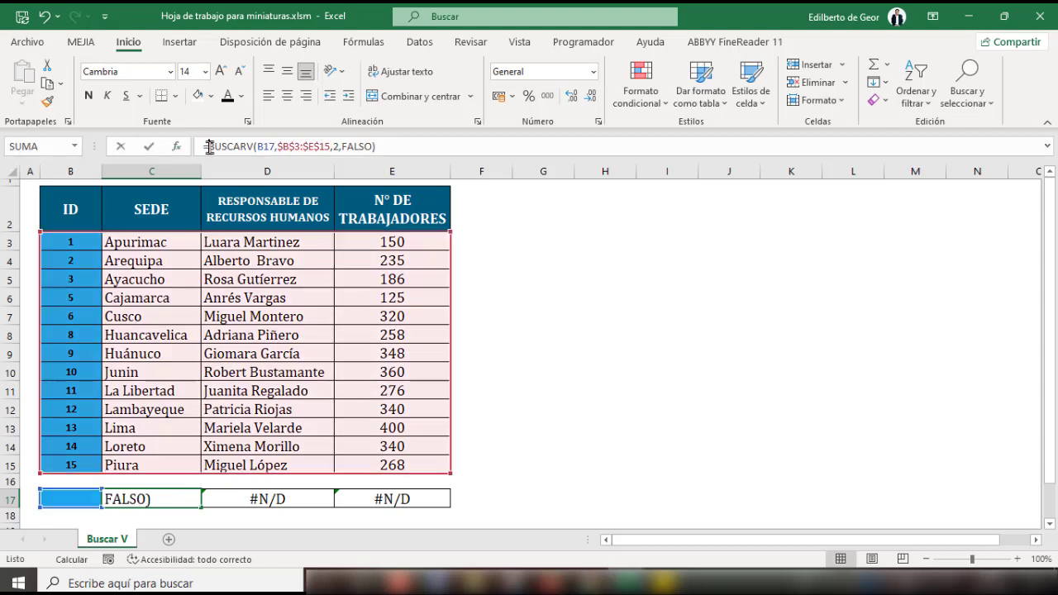
pyautogui.write('si')
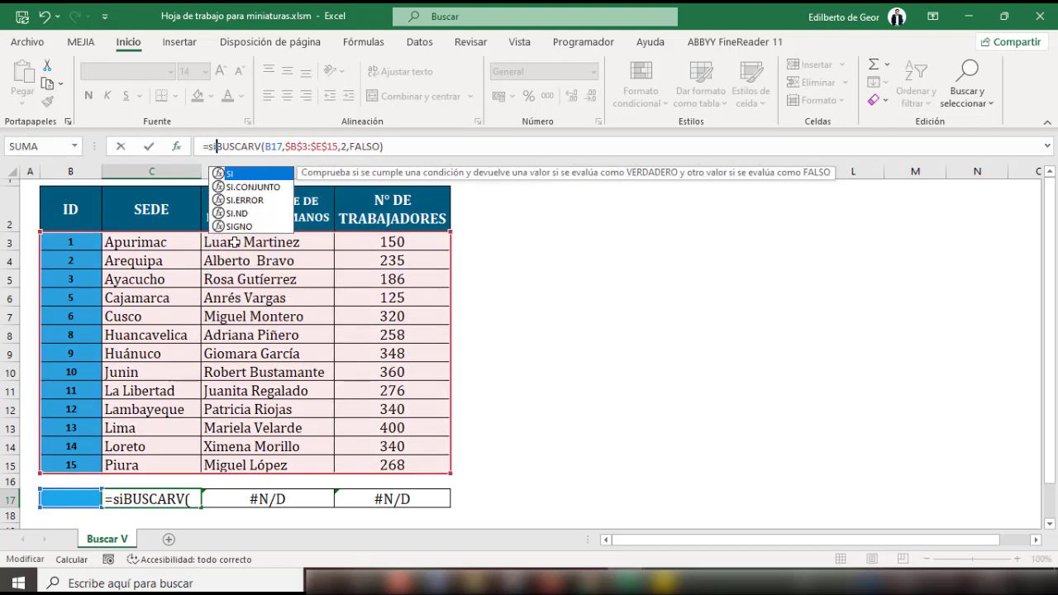
pyautogui.write('(')
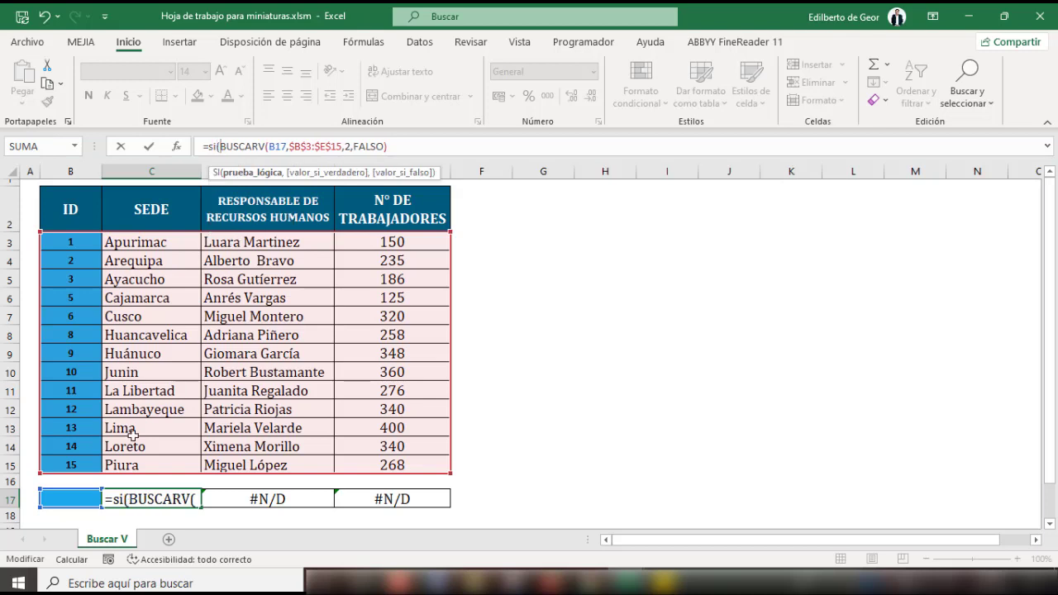
pyautogui.click(69, 499)
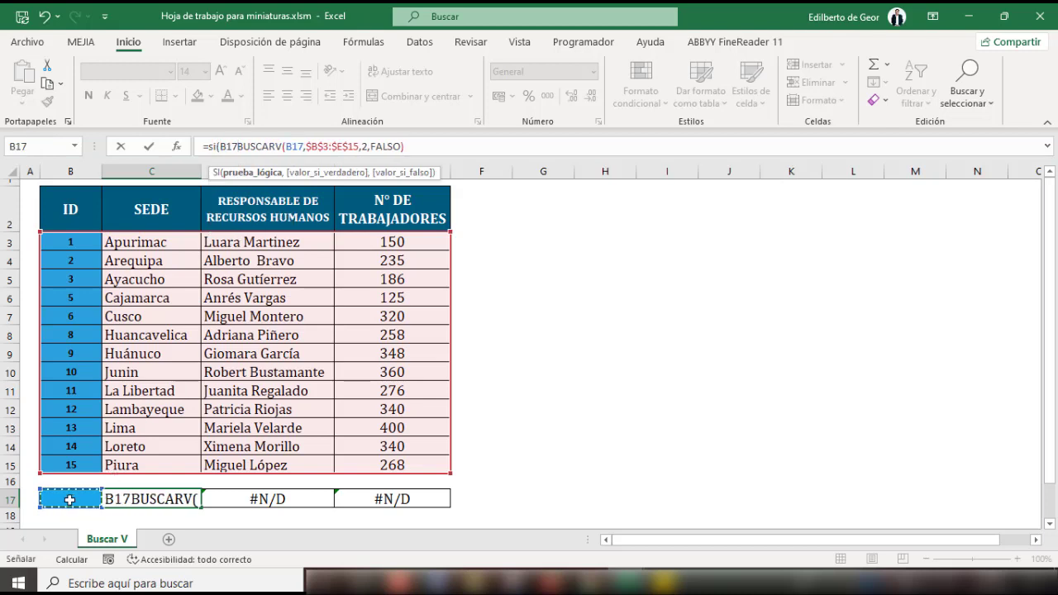
pyautogui.write('=""')
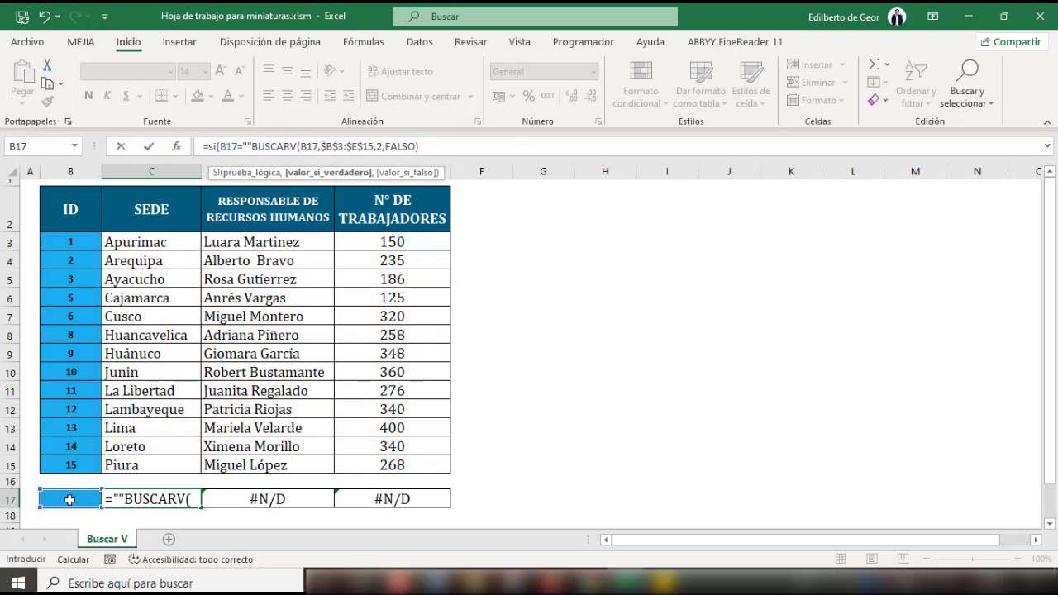
pyautogui.write(',"",')
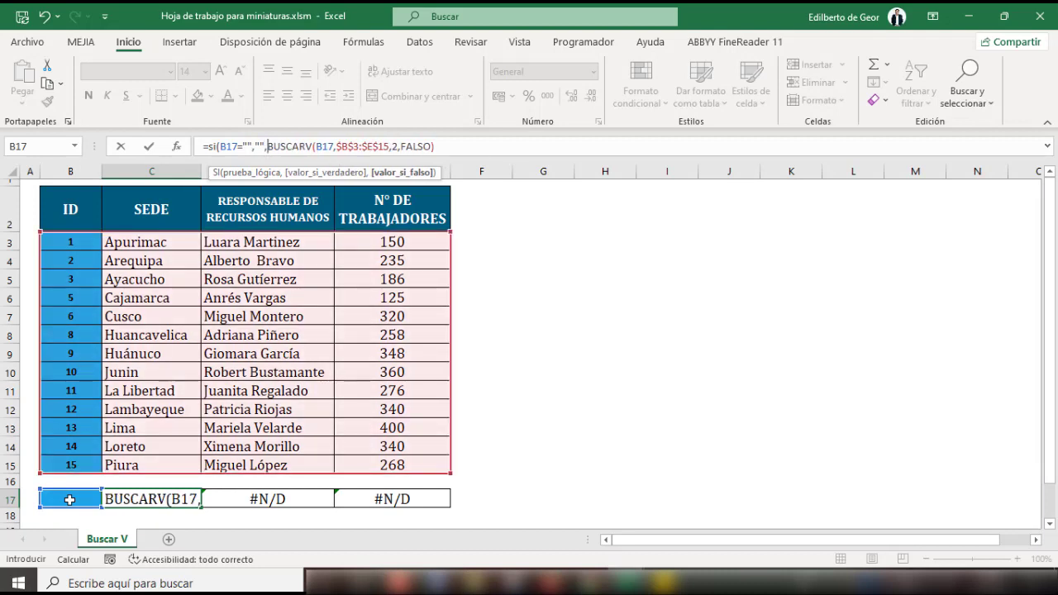
pyautogui.moveTo(267, 146); pyautogui.dragTo(177, 146)
# Copy the SI prefix, commit C17, and wrap the D17 lookup in it.
pyautogui.hotkey('ctrl', 'c')
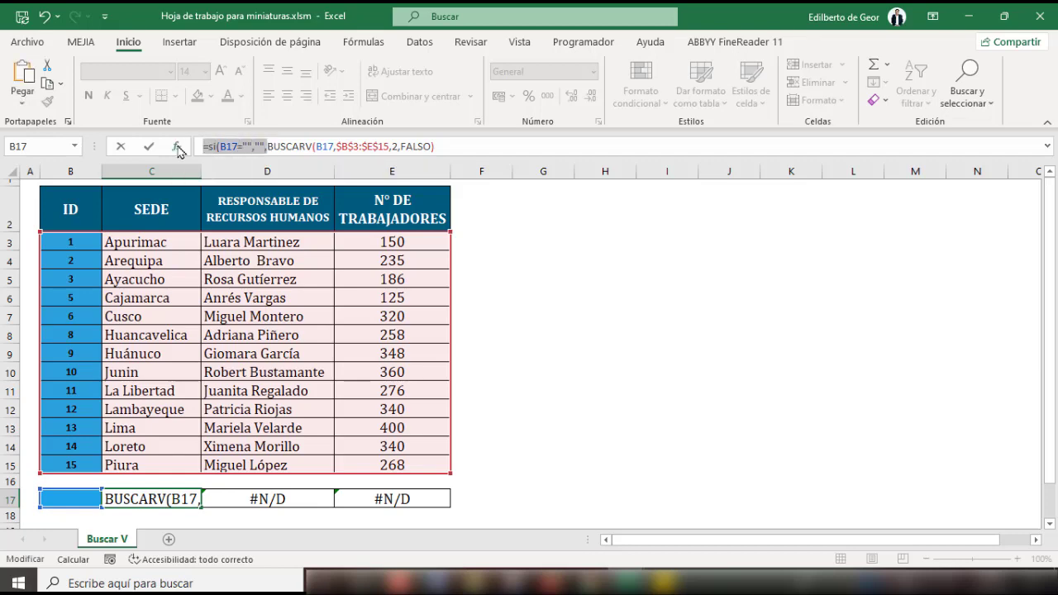
pyautogui.press('Return')
pyautogui.press('Escape')
pyautogui.press('Escape')
pyautogui.press('Right')
pyautogui.press('F2')
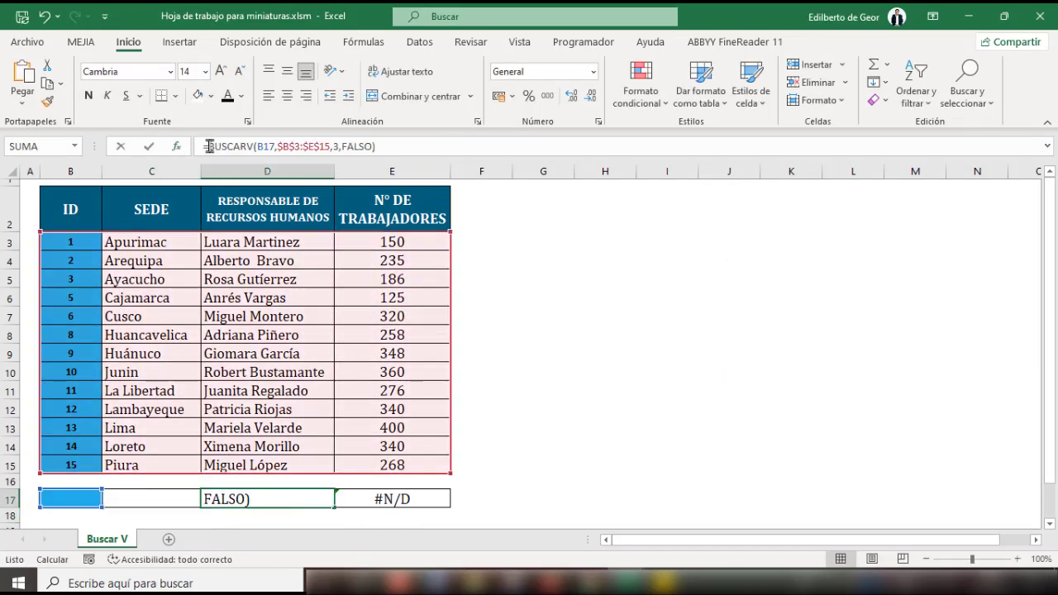
pyautogui.press('Home')
pyautogui.hotkey('ctrl', 'v')
pyautogui.press('Return')
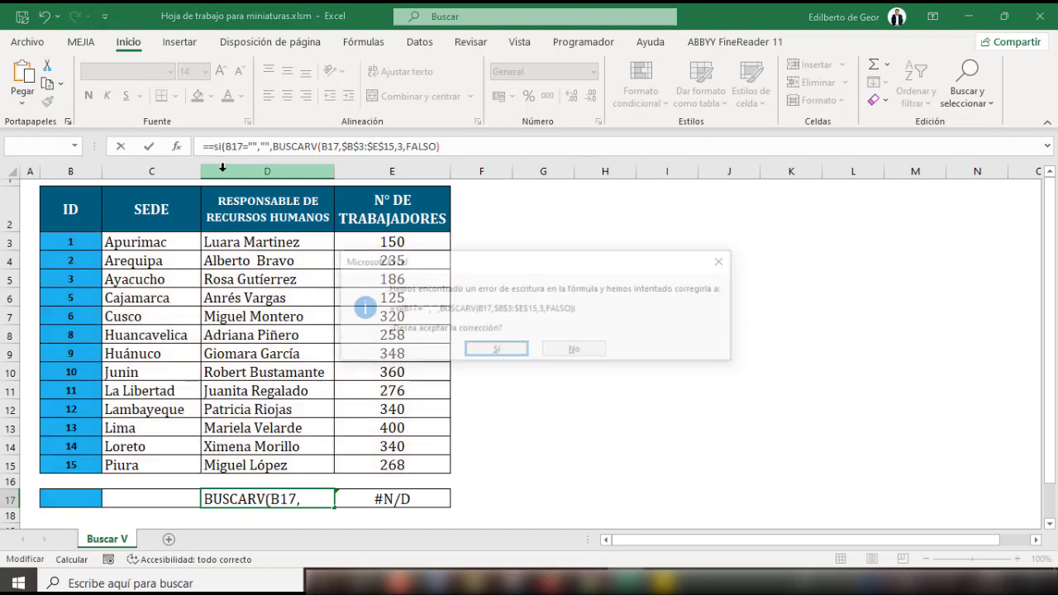
pyautogui.press('Return')
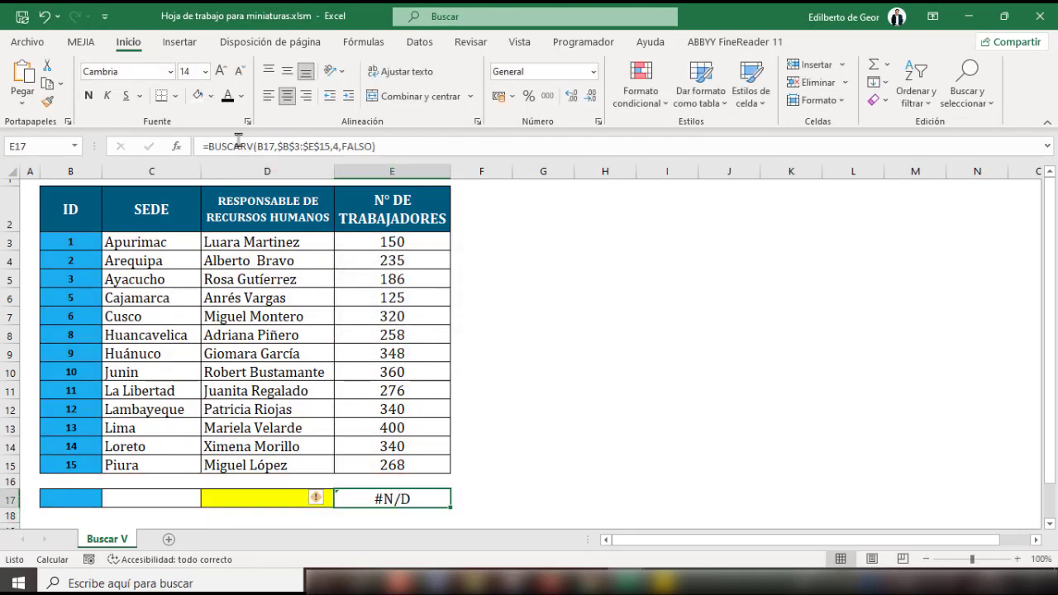
# Prefix the E17 lookup with SI(B17="","", and confirm.
pyautogui.click(209, 145)
pyautogui.write('SI(B17="","",')
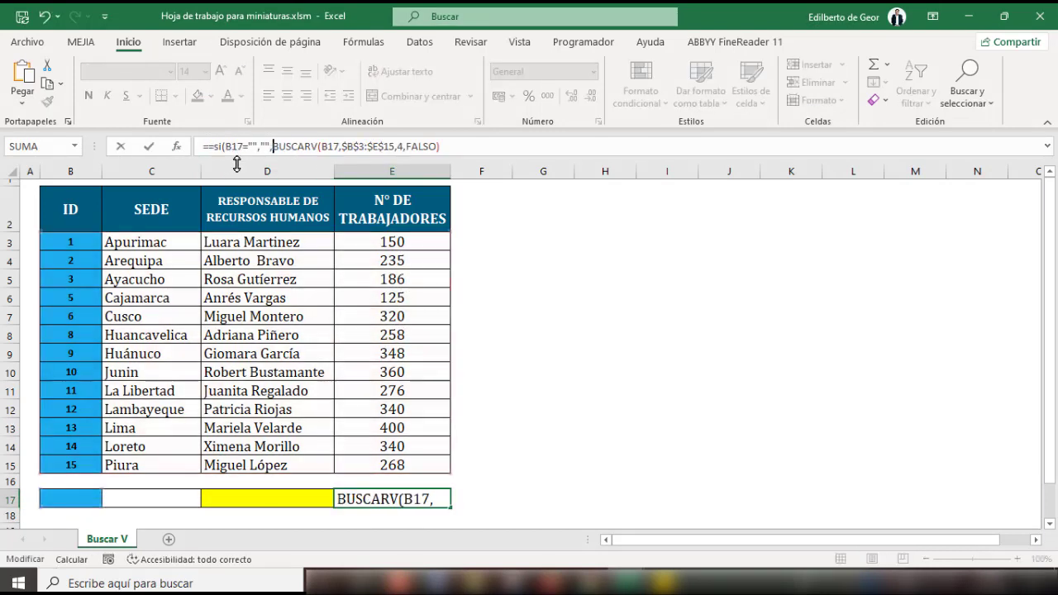
pyautogui.press('Return')
pyautogui.press('Return')
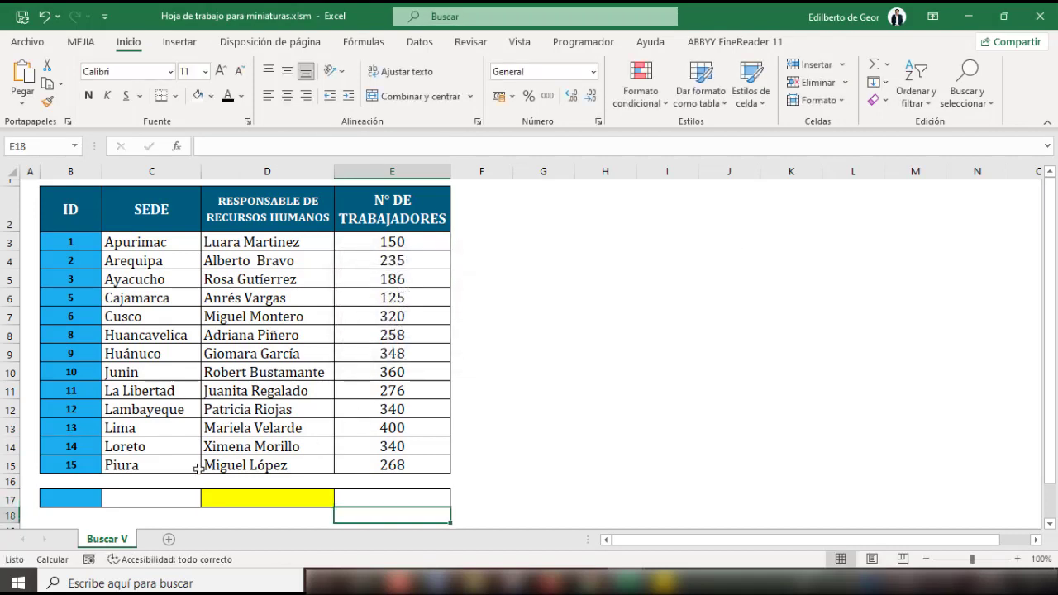
# Try ID 14 in B17, then set ID 8 to show Huancavelica and 258.
pyautogui.click(74, 500)
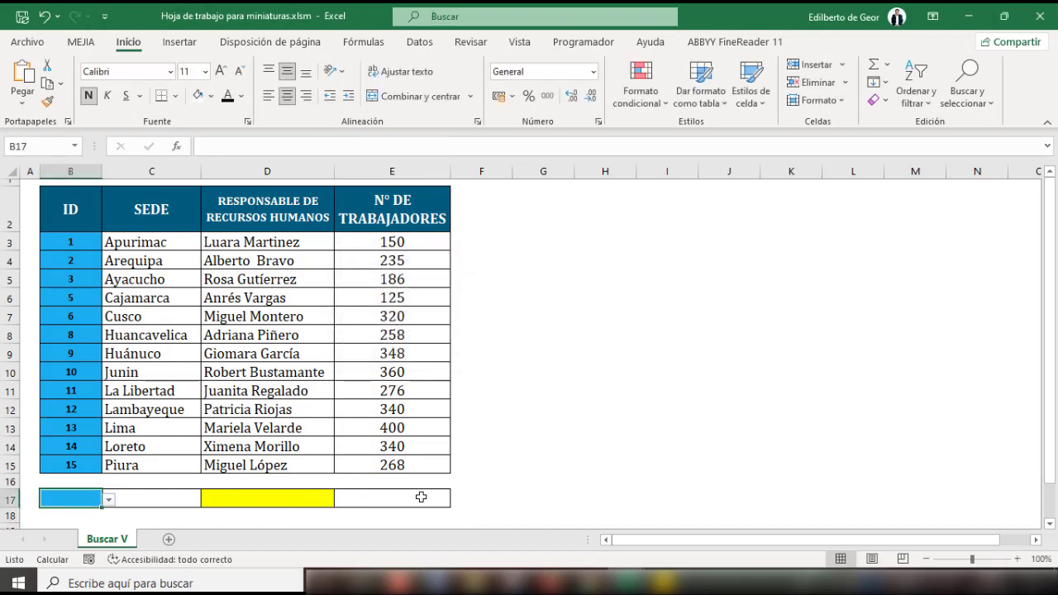
pyautogui.click(110, 501)
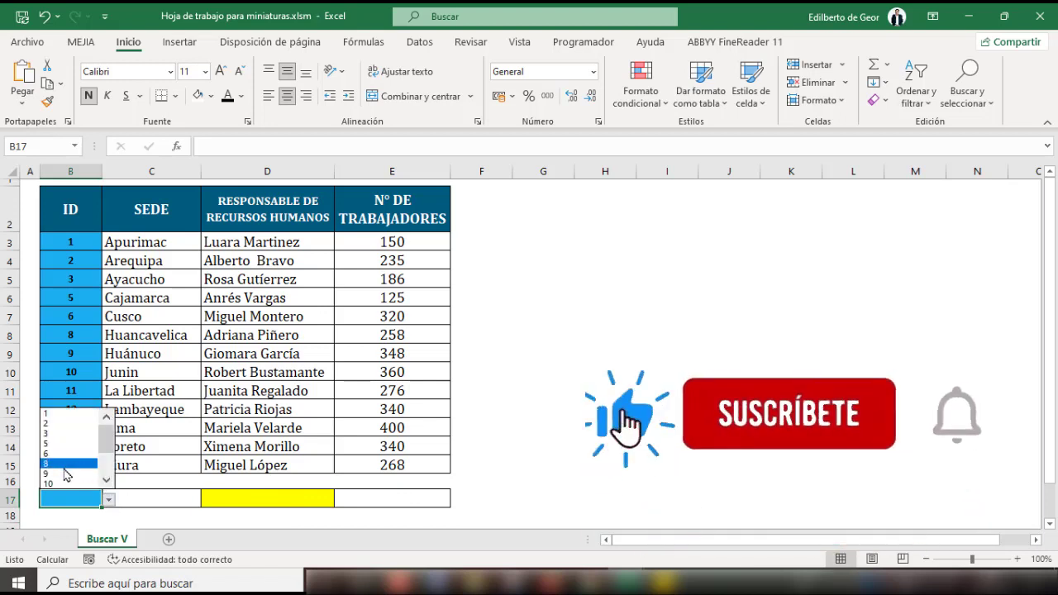
pyautogui.scroll(-2, 66, 475)
pyautogui.click(62, 474)
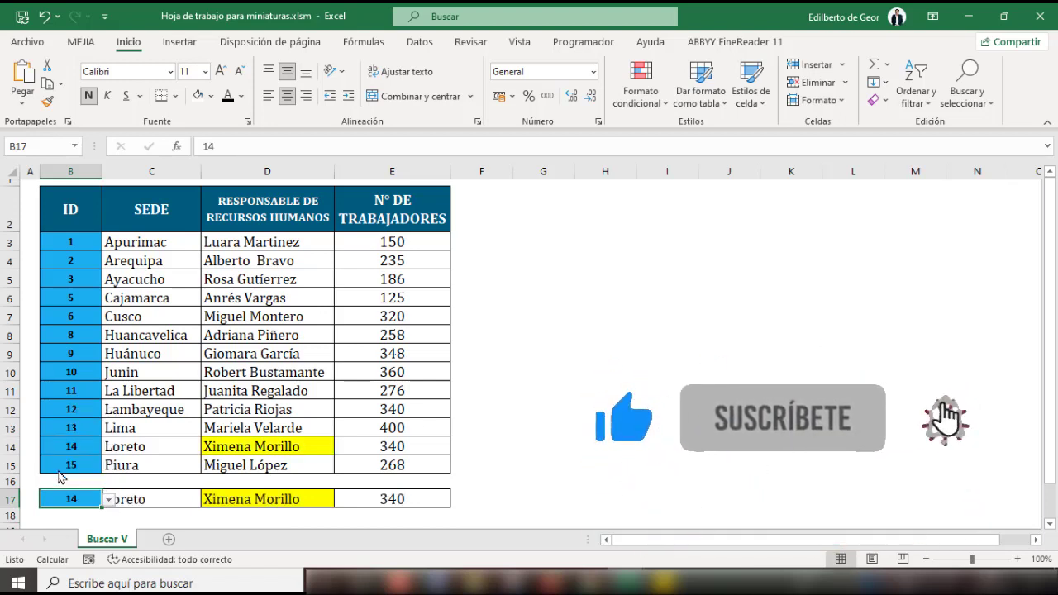
pyautogui.click(605, 446)
pyautogui.click(76, 501)
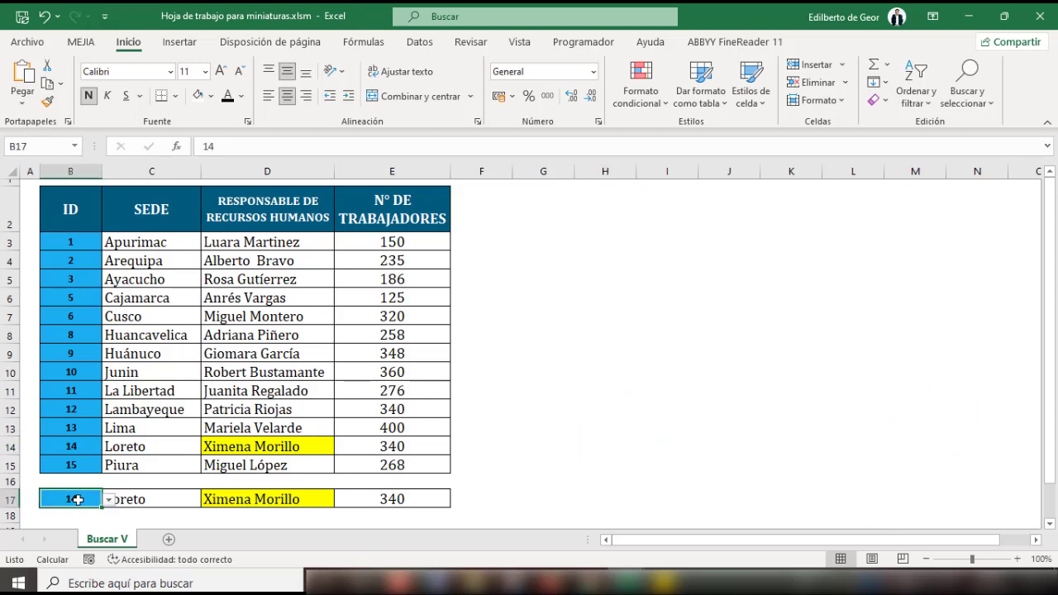
pyautogui.click(108, 500)
pyautogui.click(58, 438)
pyautogui.click(605, 371)
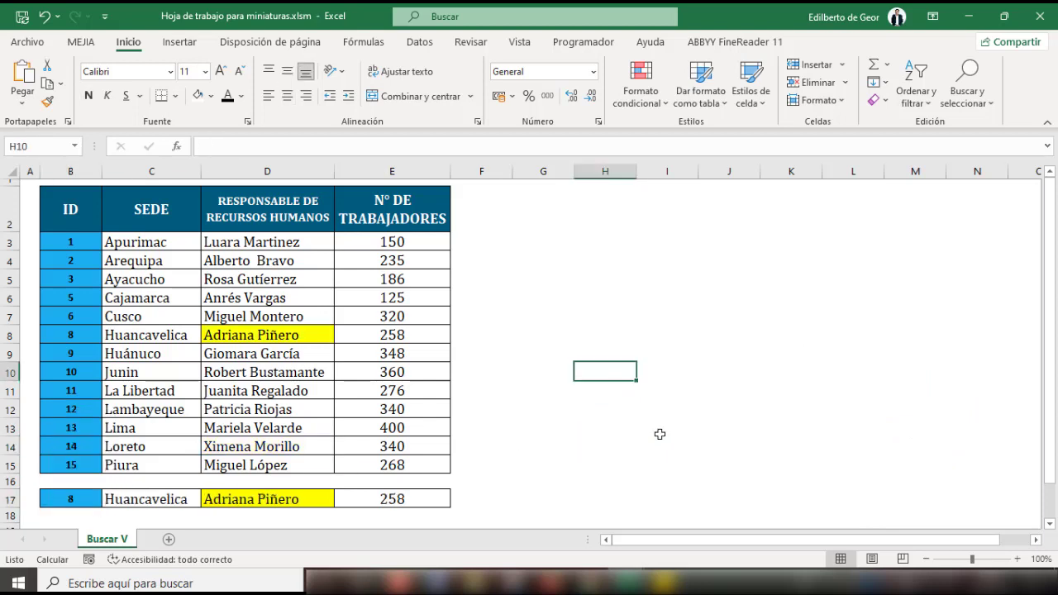